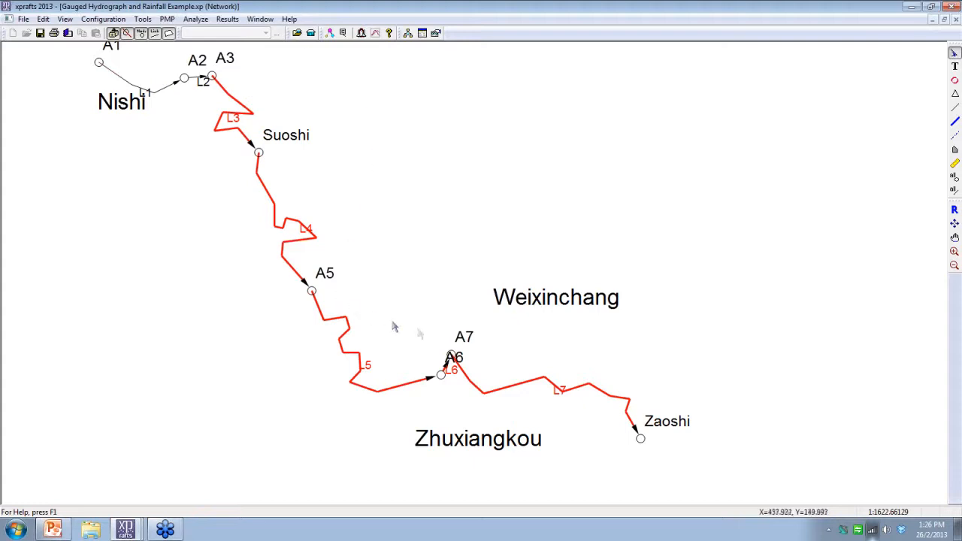
Step: Open the Local Storm settings for the first subcatchment of node Suoshi
scroll(350, 166, "up", 8)
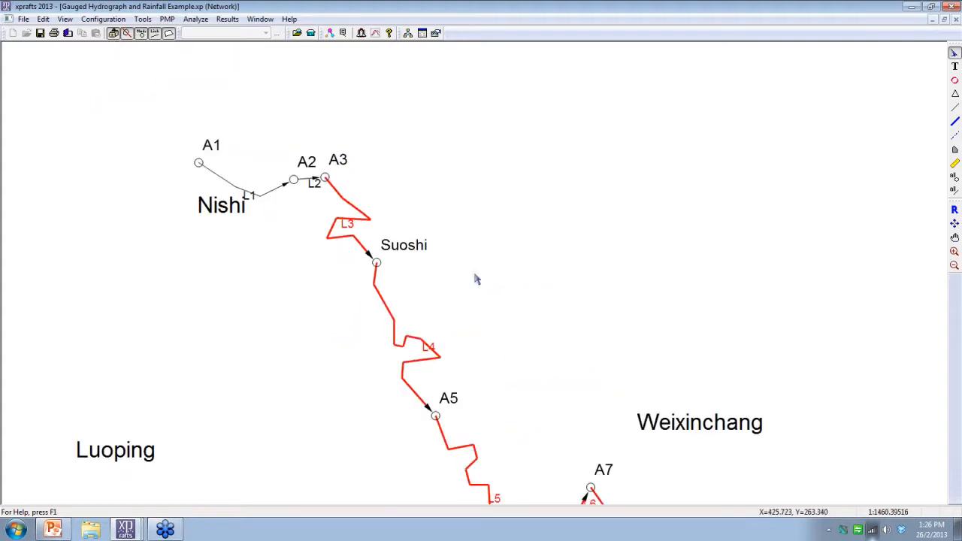
left_click_drag(479, 278, 578, 240)
scroll(578, 240, "up", 1)
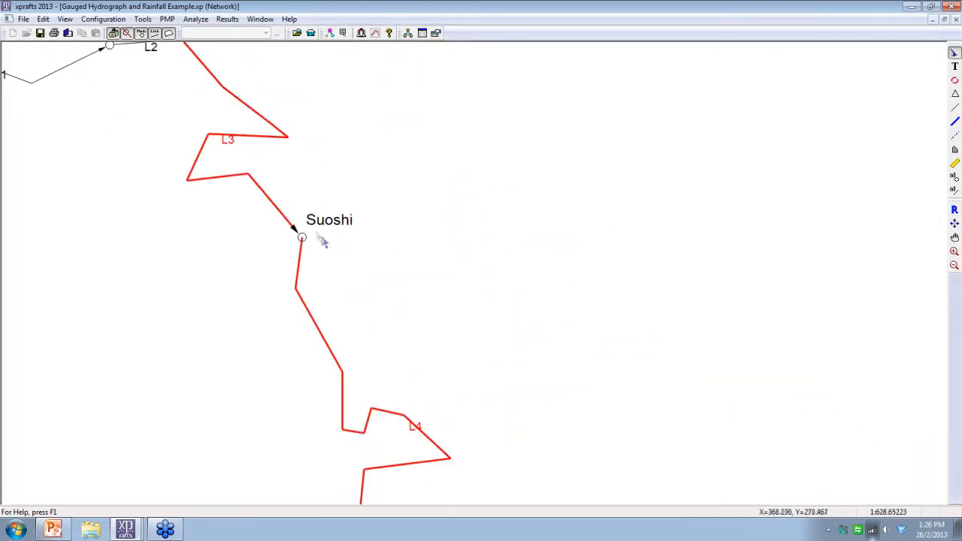
double_click(302, 239)
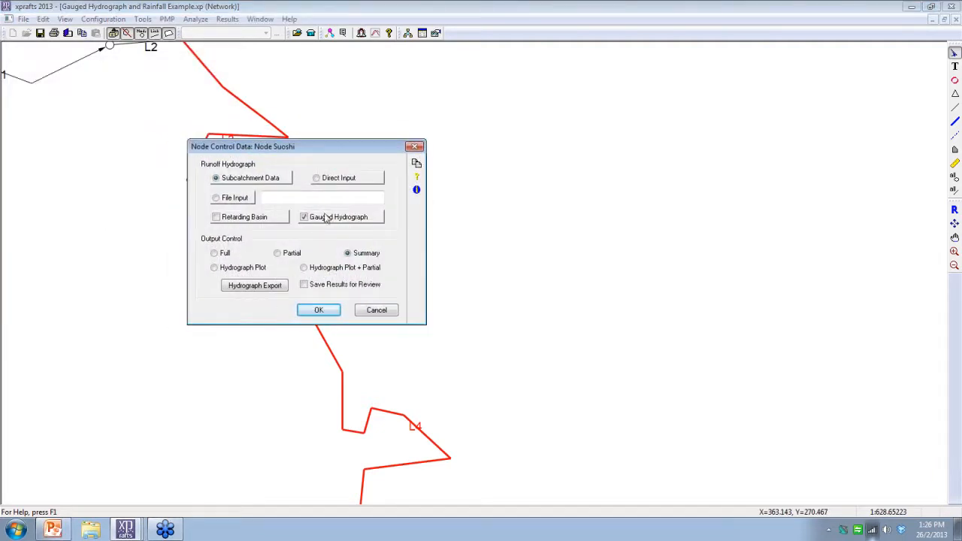
left_click(250, 179)
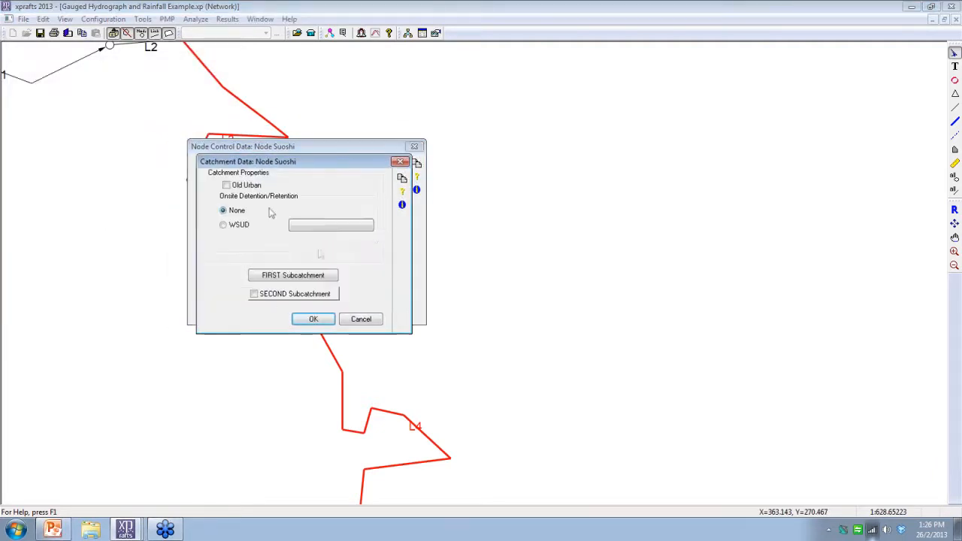
left_click(293, 275)
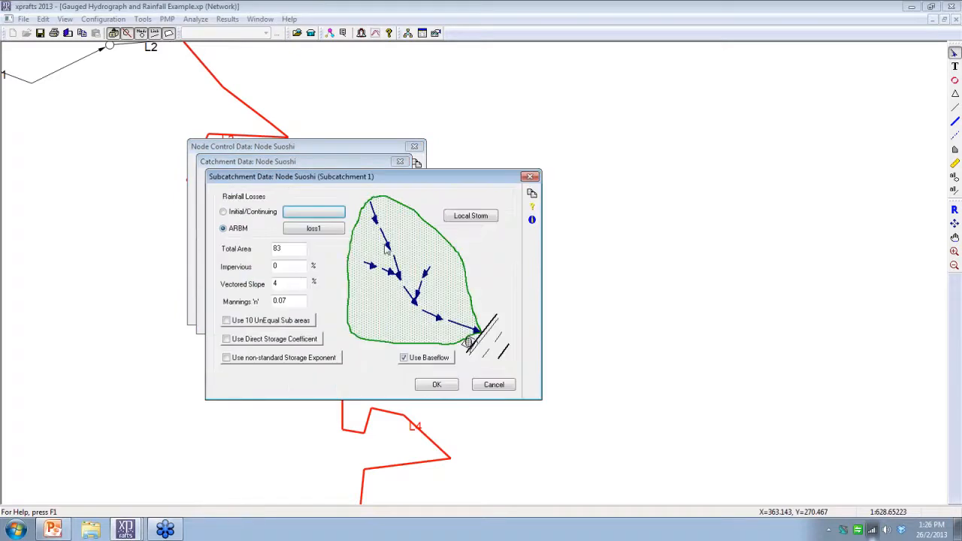
left_click(479, 218)
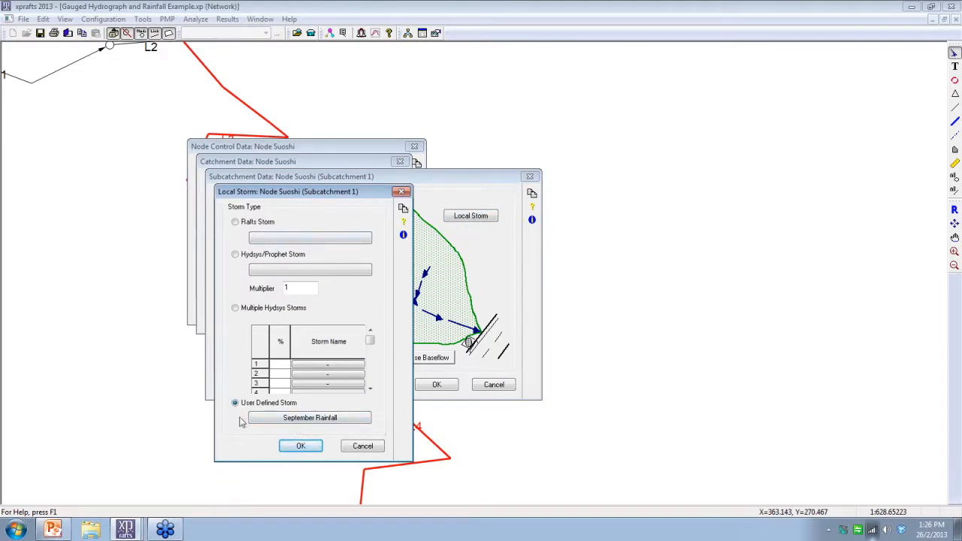
Step: Add a user-defined storm named New and link it to the file Rainfall Event 1.csv
left_click(310, 419)
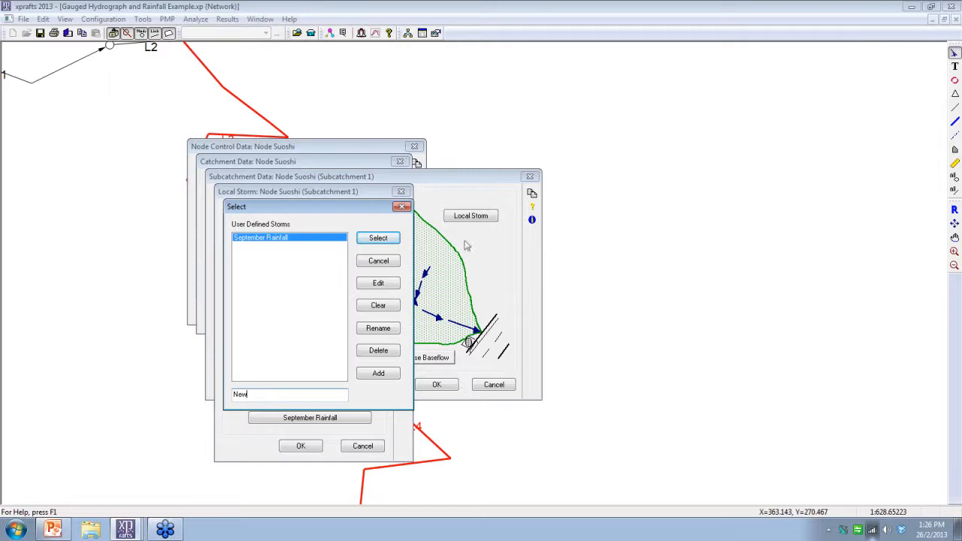
left_click(379, 375)
left_click(378, 284)
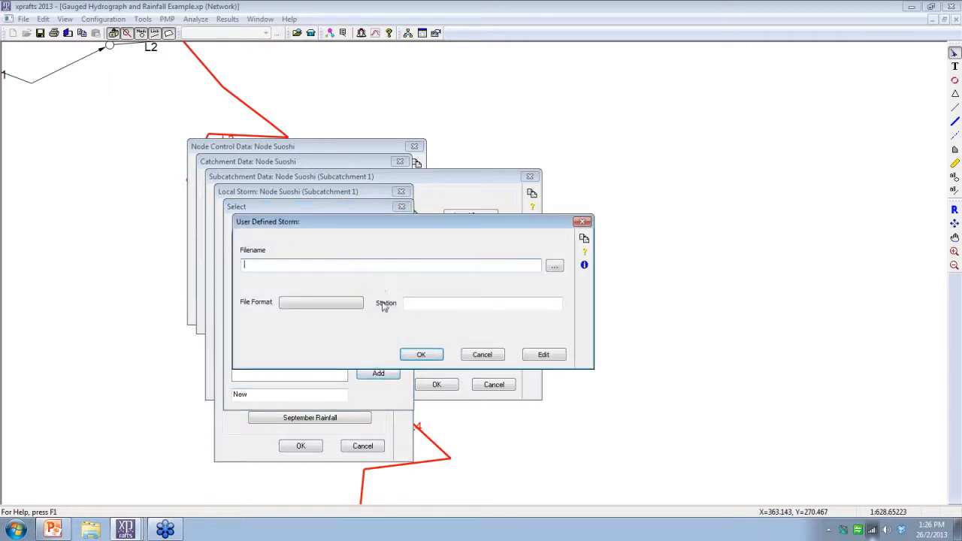
left_click(552, 265)
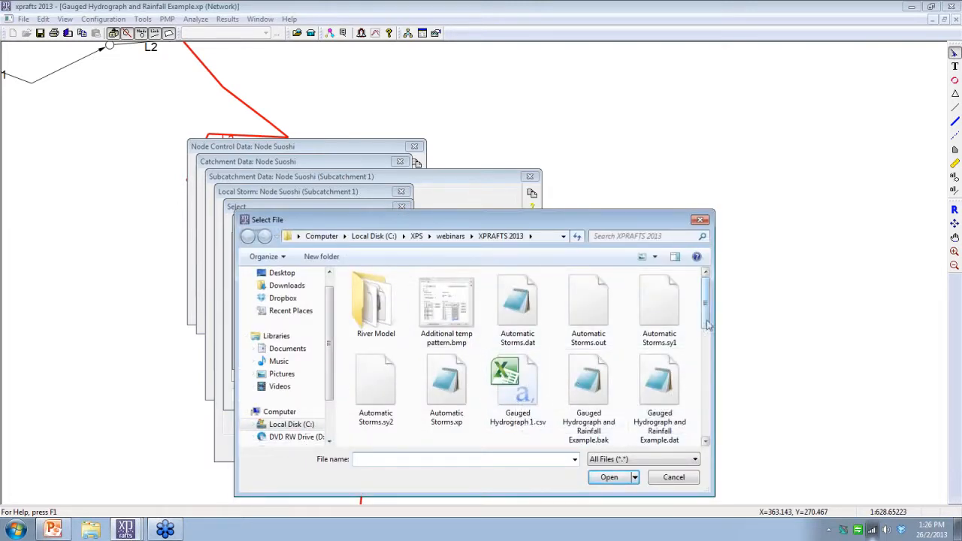
left_click_drag(706, 322, 707, 416)
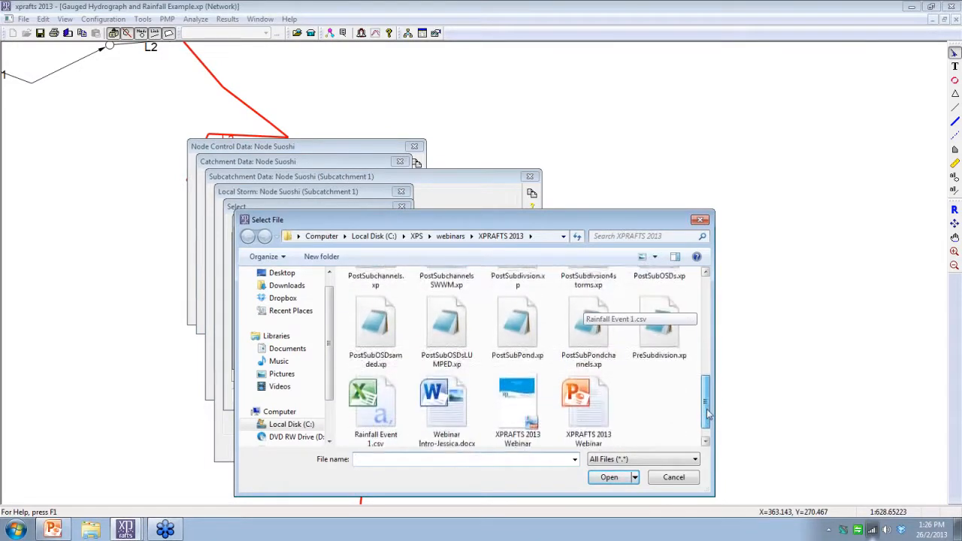
double_click(369, 412)
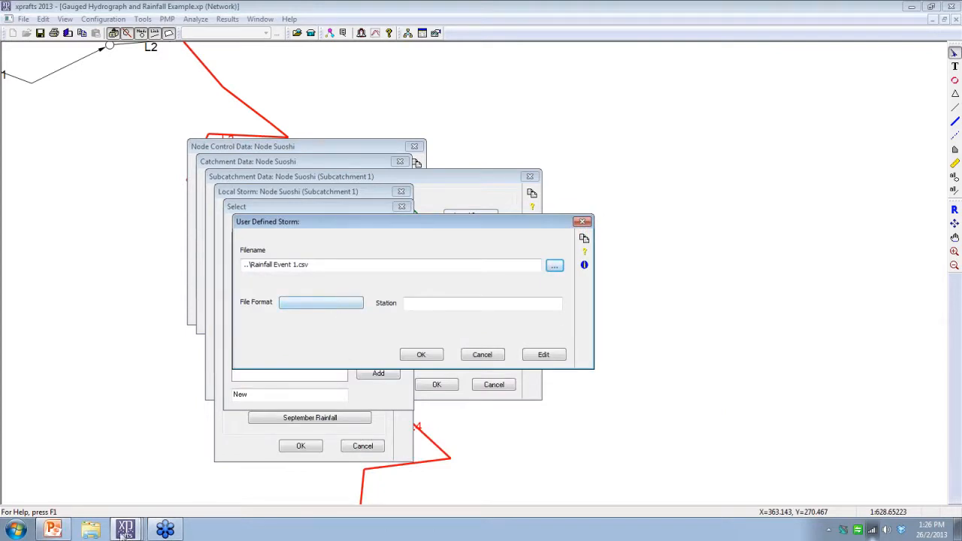
Step: Start Microsoft Excel 2010 and open the recent file Rainfall Event 1.csv
left_click(15, 529)
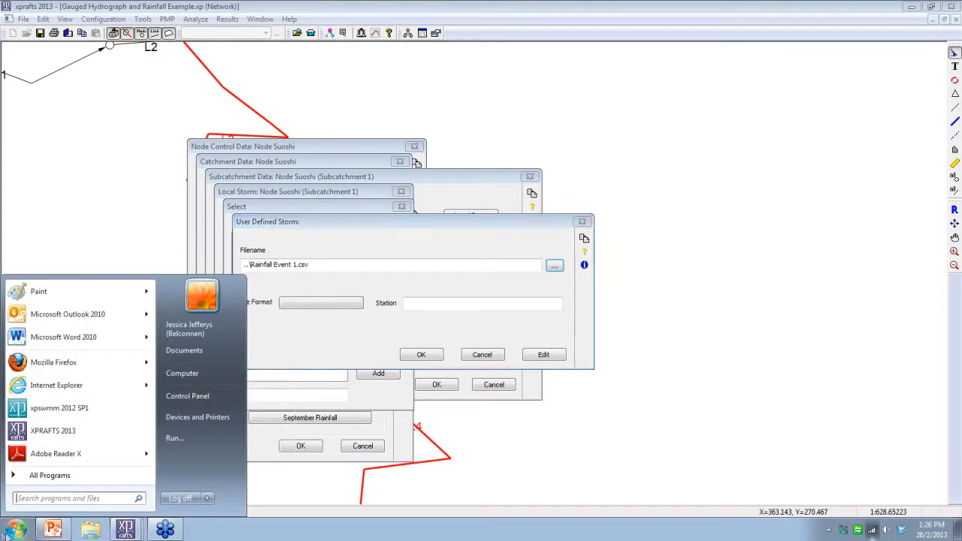
left_click(93, 501)
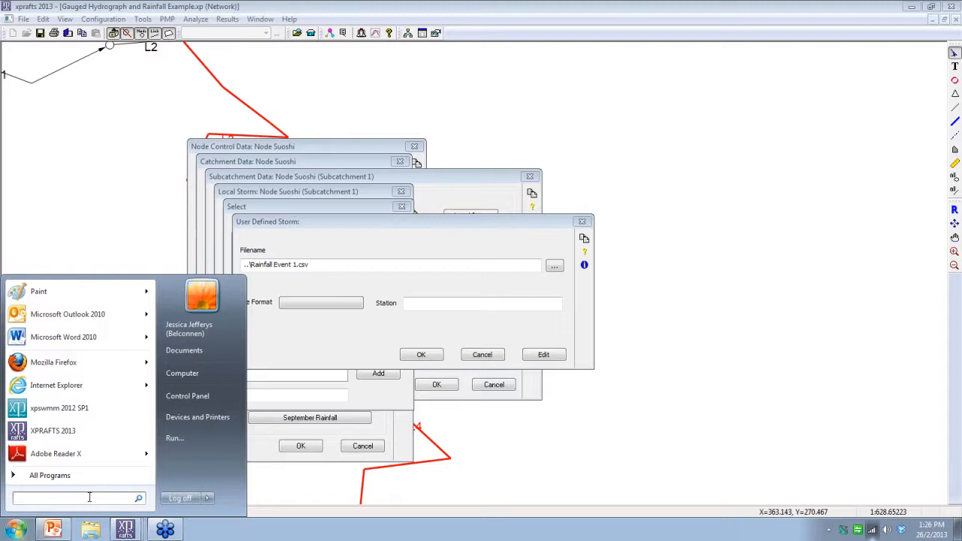
type("excel")
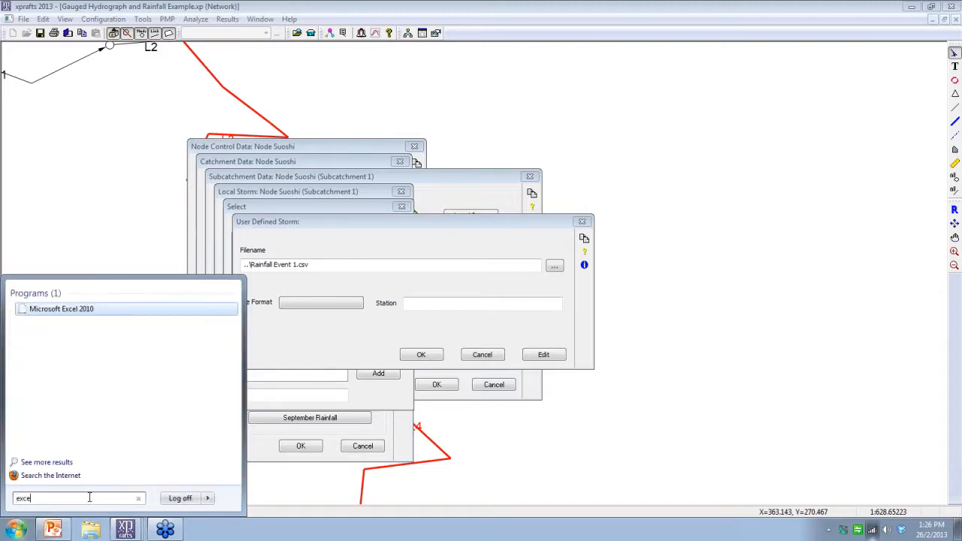
left_click(75, 314)
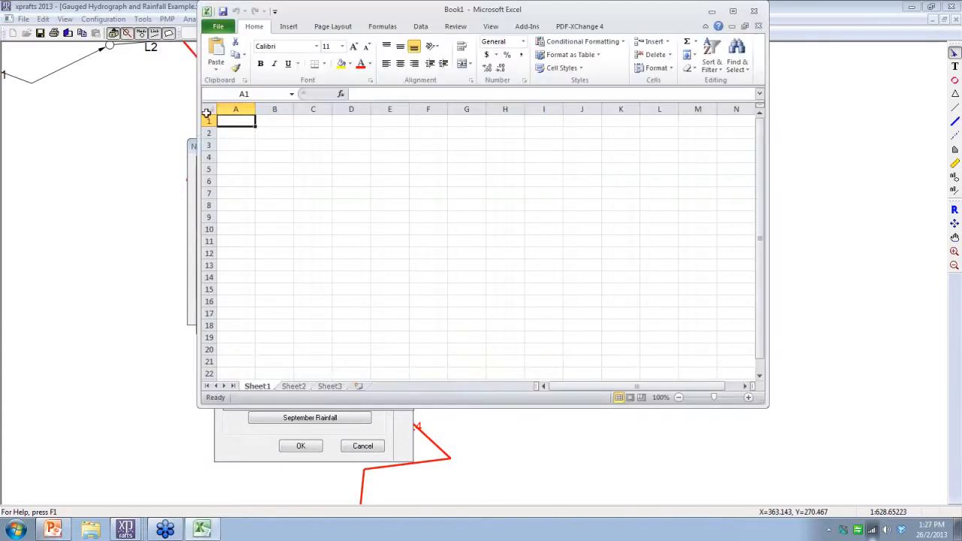
left_click(219, 27)
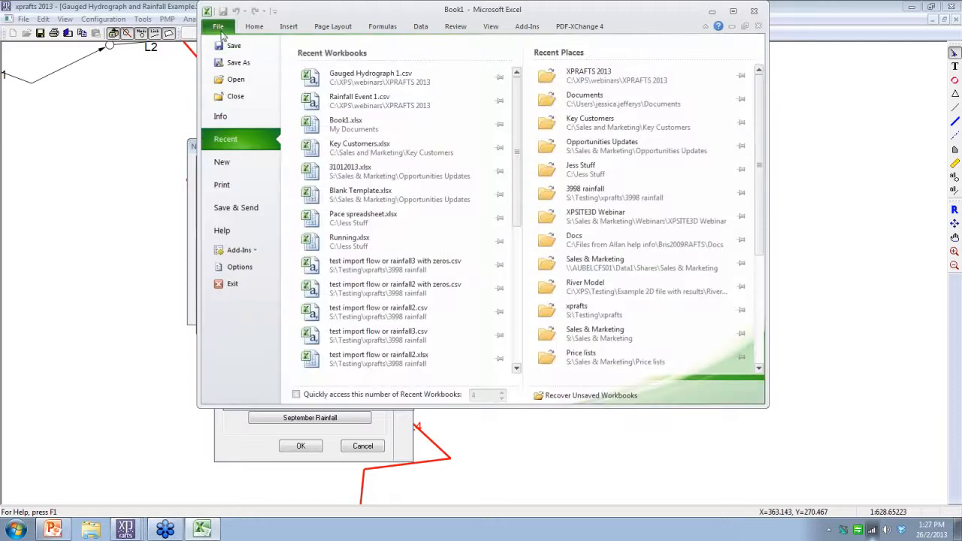
left_click(236, 80)
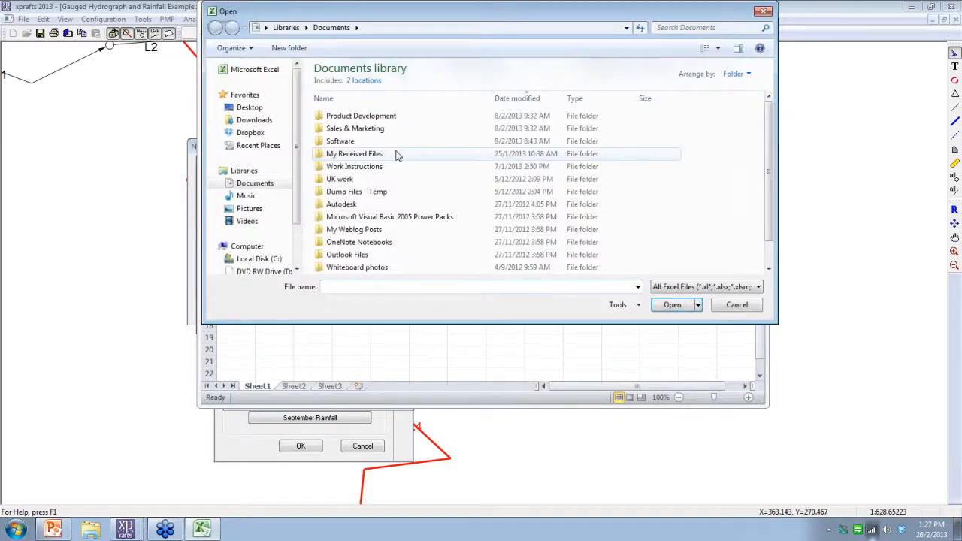
left_click(729, 307)
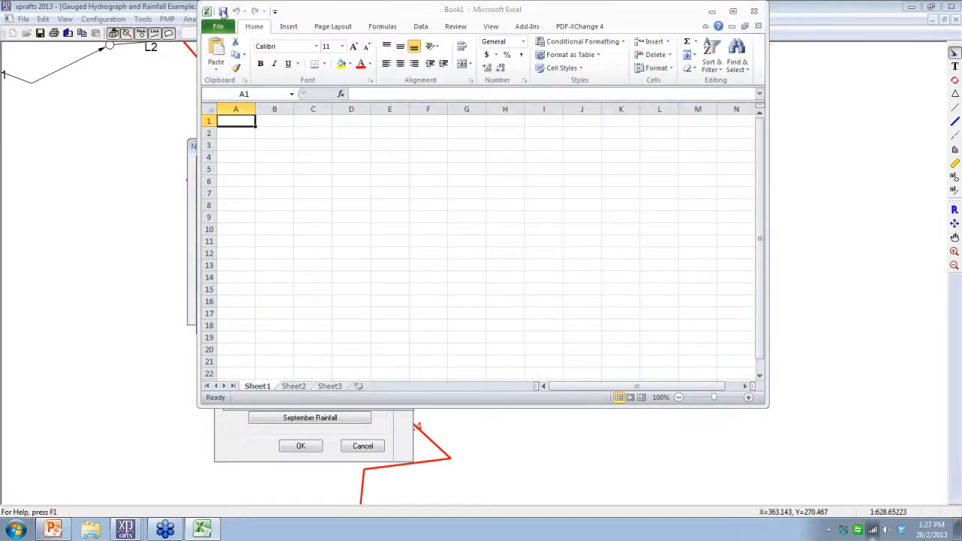
left_click(217, 28)
left_click(376, 167)
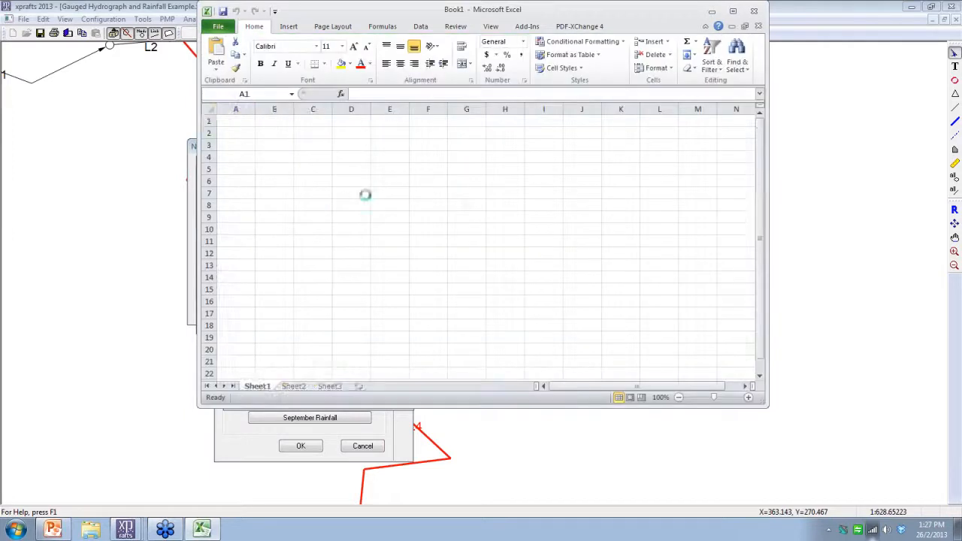
Step: Examine the header lines and the date, time and rainfall columns of Rainfall Event 1.csv
left_click(435, 266)
scroll(328, 212, "down", 1)
scroll(315, 217, "up", 1)
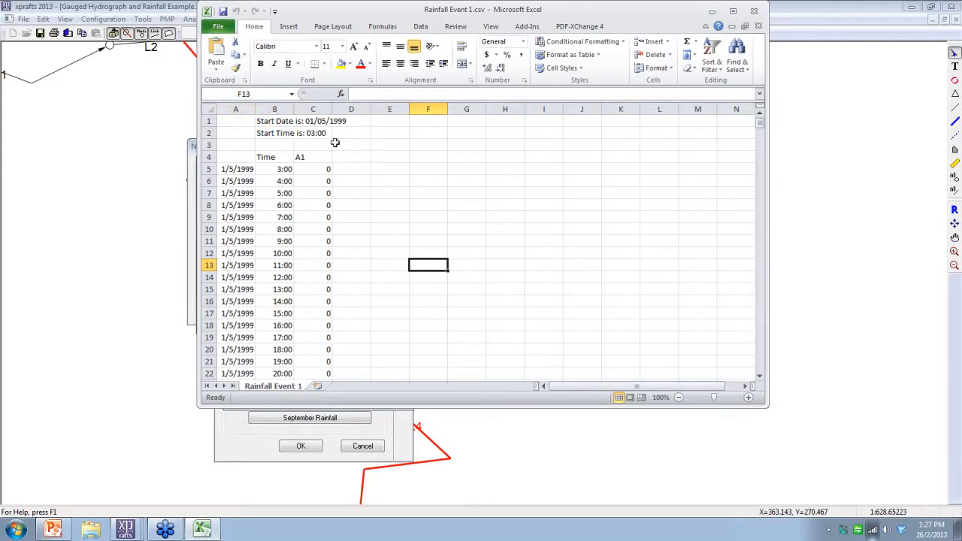
left_click(319, 193)
scroll(321, 247, "down", 12)
scroll(320, 247, "down", 20)
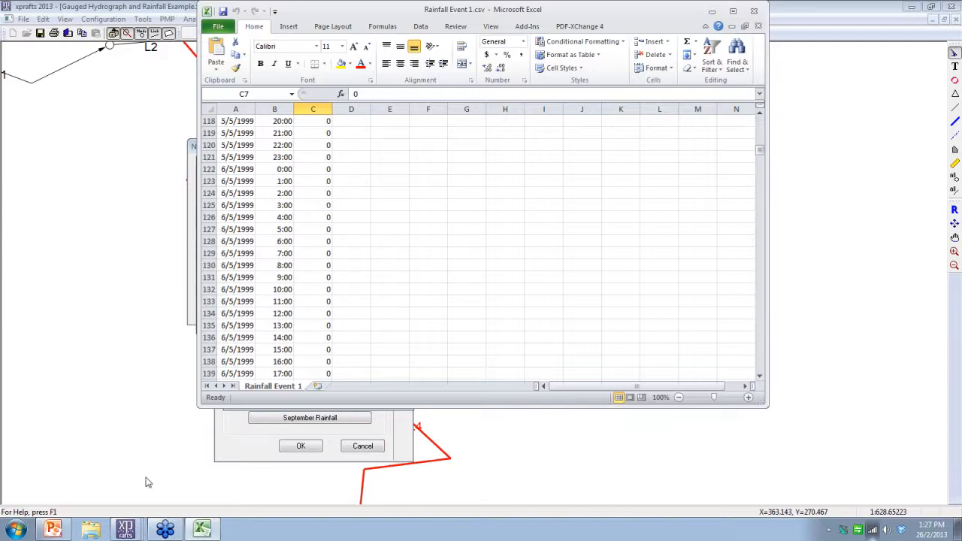
Step: Return to xprafts, add a user-defined file type named New for the storm's file format and open its definition
left_click(172, 441)
left_click(333, 302)
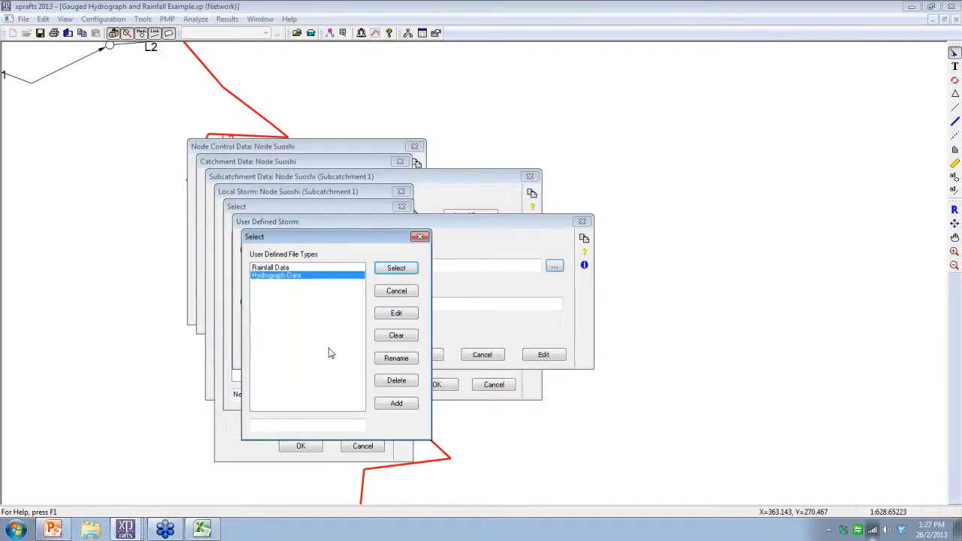
left_click(317, 423)
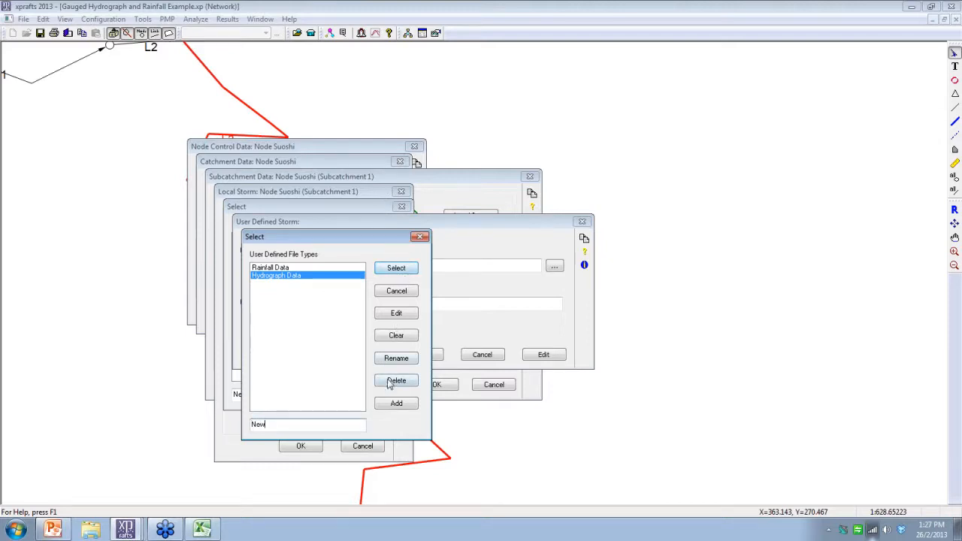
left_click(396, 403)
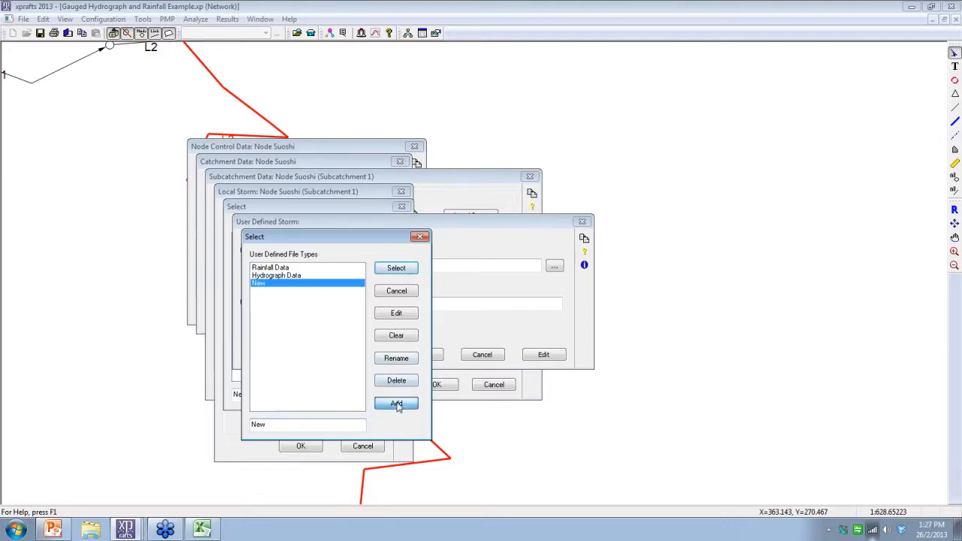
left_click(396, 313)
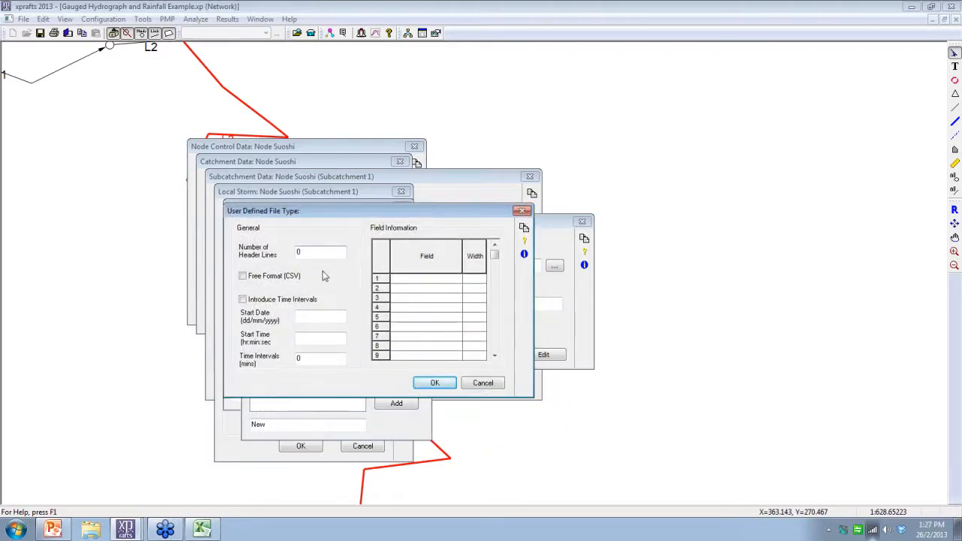
Step: Check the header rows in the CSV, then set the file type to 4 header lines and Free Format (CSV)
key("alt+Tab")
scroll(389, 203, "up", 20)
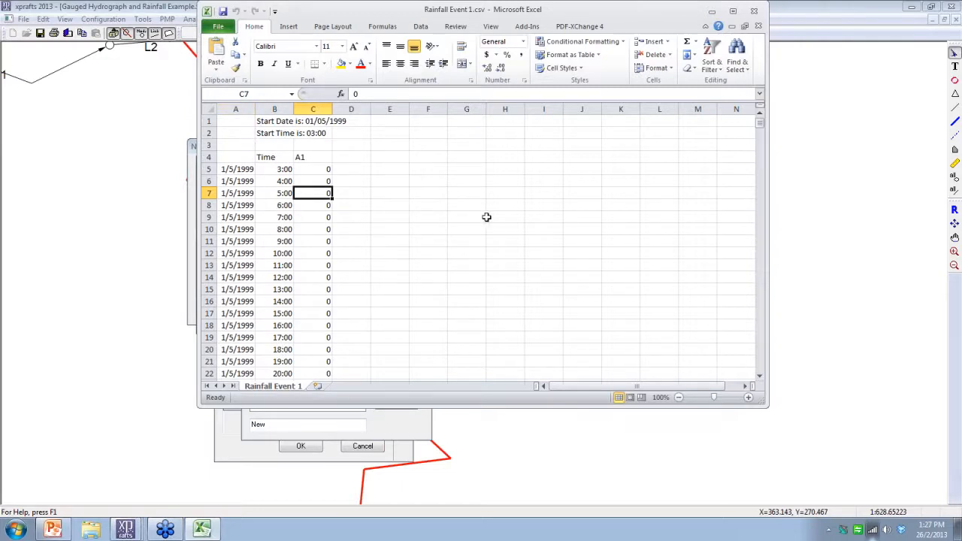
key("alt+Tab")
double_click(315, 254)
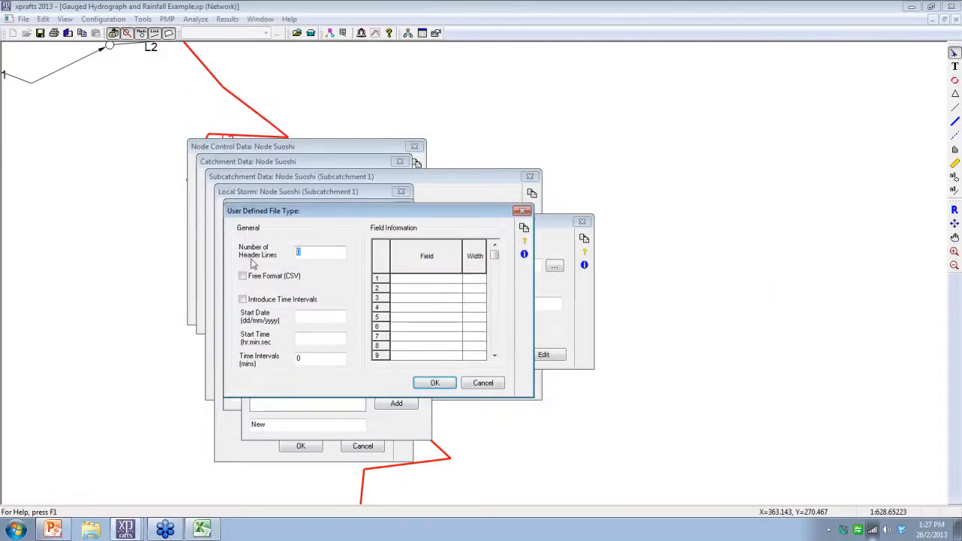
type("4")
left_click(261, 279)
Step: Define fields 1 to 3 as Date (dd/mm/yy), Time (hh:min) and Rainfall (mm), and assign the New format to the storm
left_click(451, 299)
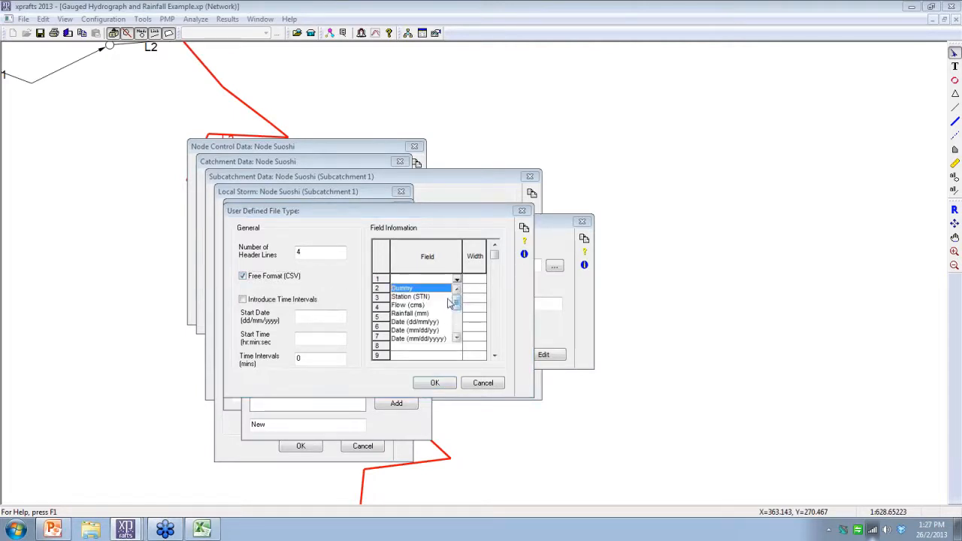
left_click(415, 322)
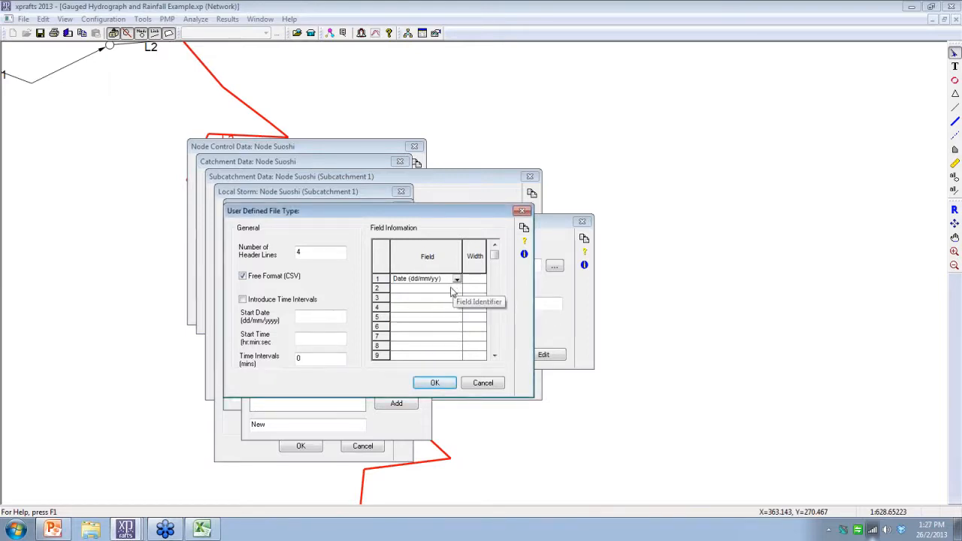
left_click(453, 291)
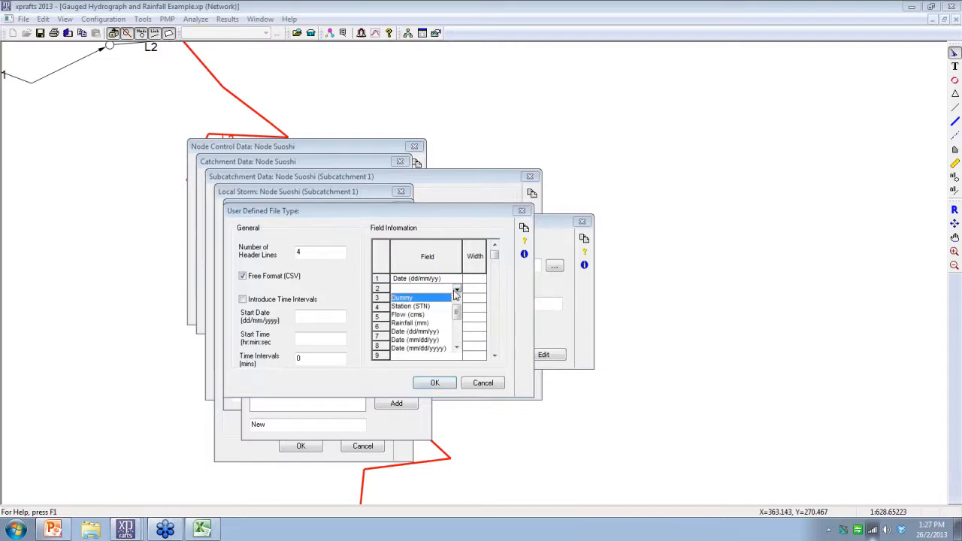
left_click_drag(460, 318, 460, 324)
left_click(439, 348)
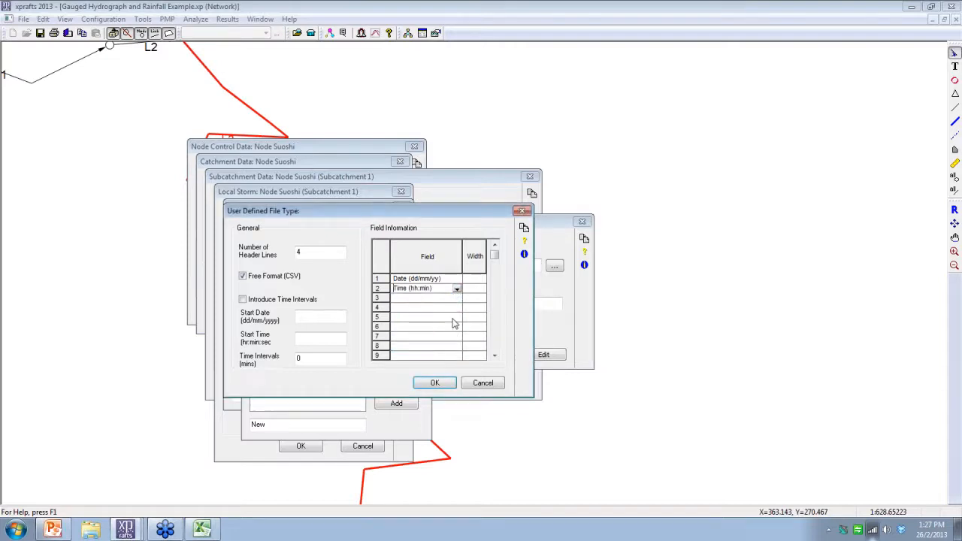
left_click(456, 300)
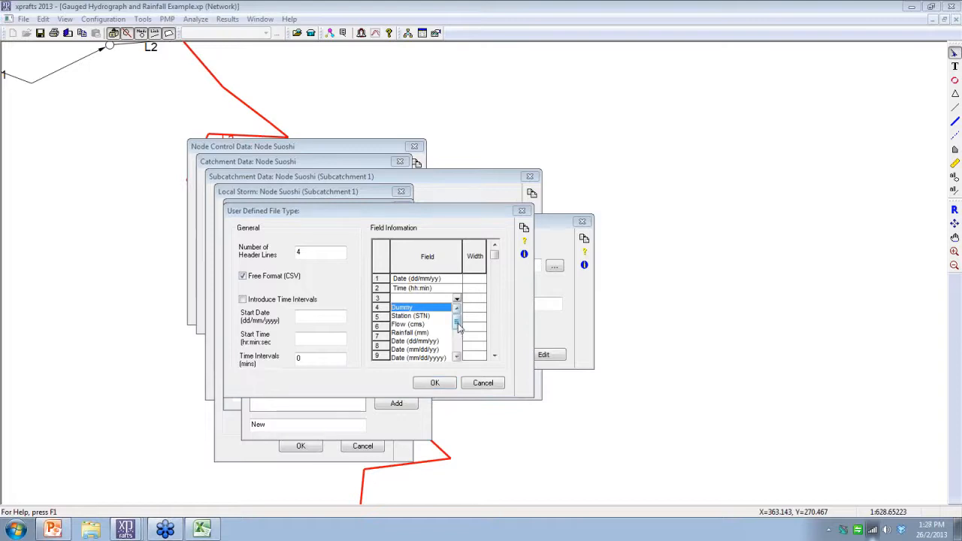
left_click_drag(460, 330, 460, 334)
left_click(430, 331)
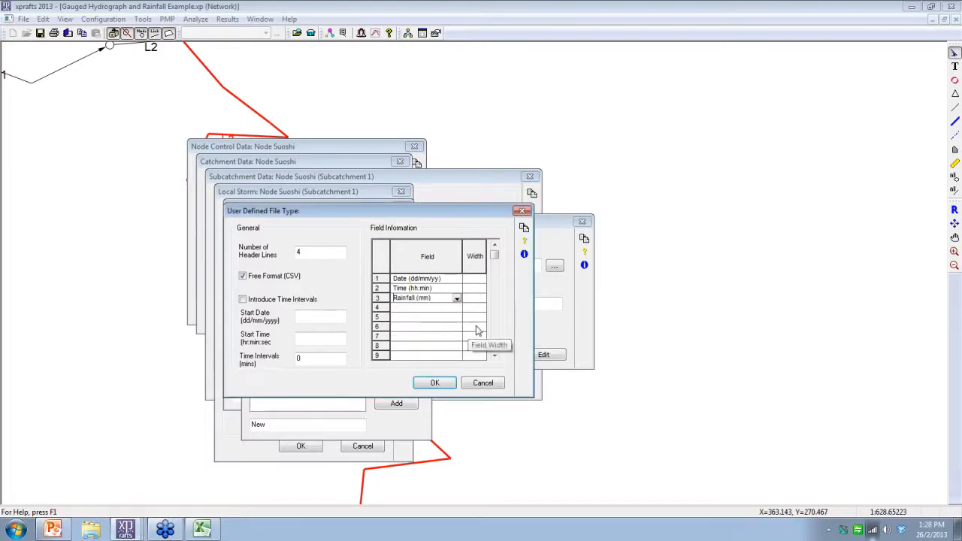
left_click(438, 384)
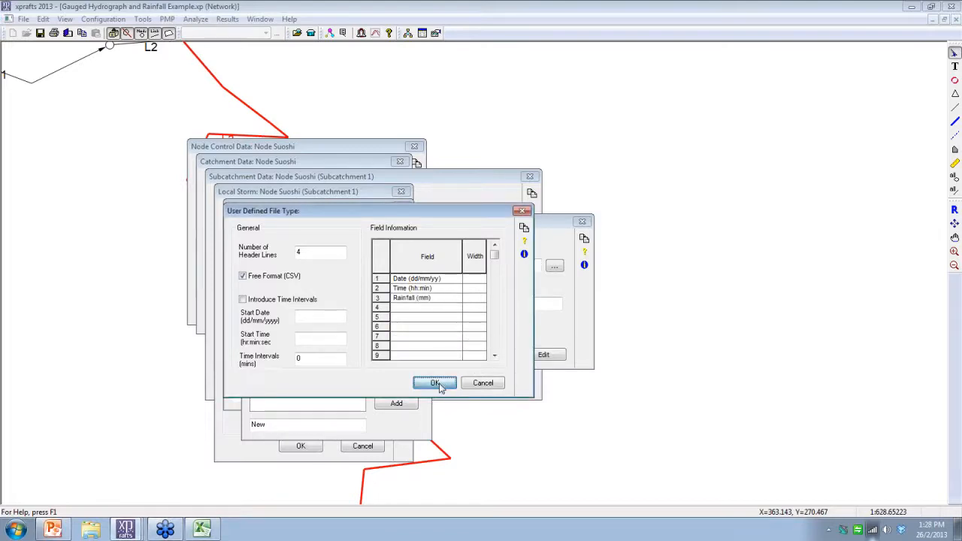
left_click(397, 277)
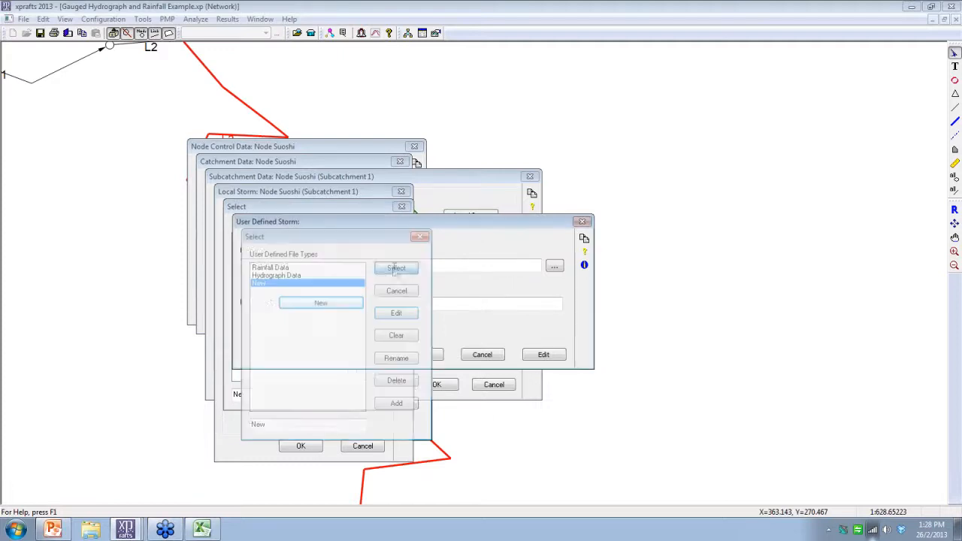
Step: Open Rainfall Event 1.csv from the storm definition to inspect its raw contents, then close the file
left_click(538, 355)
left_click_drag(686, 14, 589, 79)
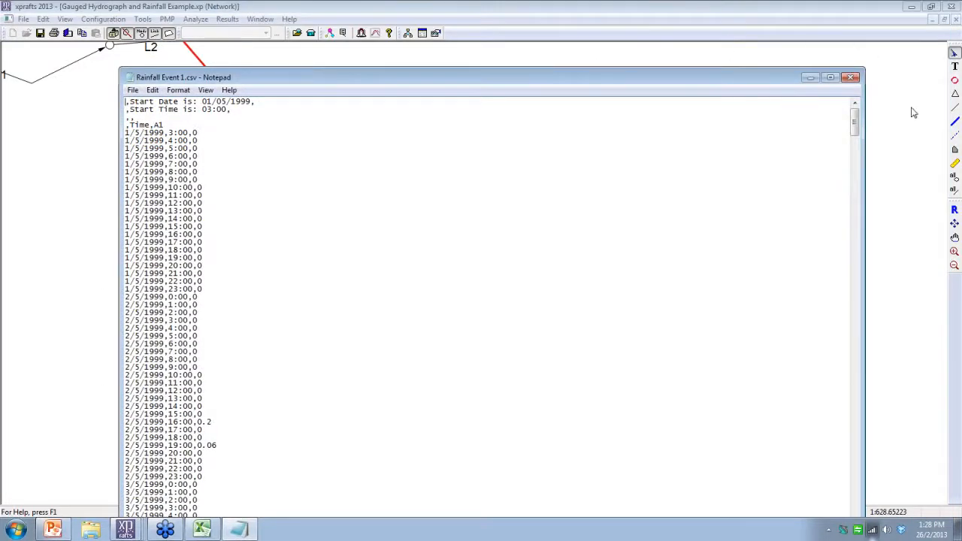
left_click(852, 78)
Step: Select the New user-defined storm as the local storm and accept node Suoshi's subcatchment and catchment data
left_click(422, 354)
left_click(376, 242)
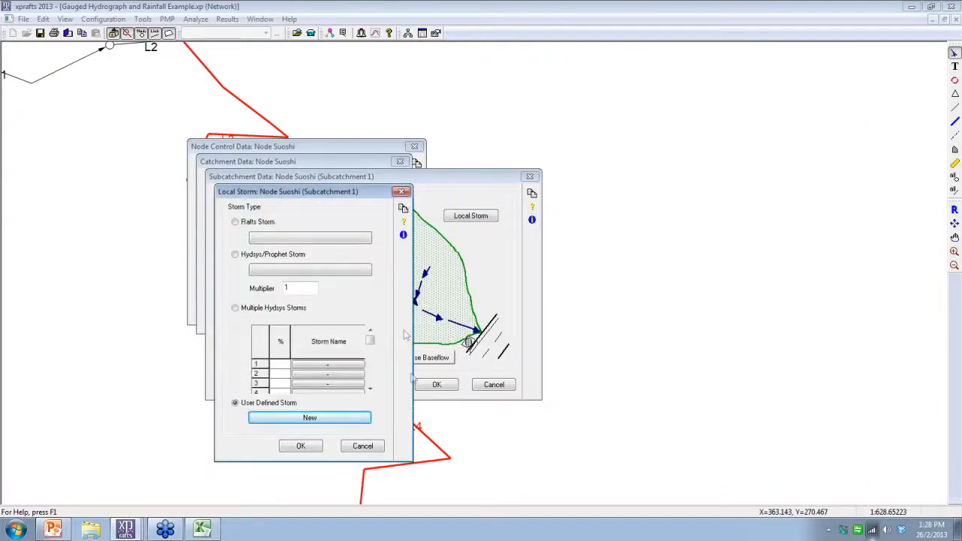
left_click(302, 447)
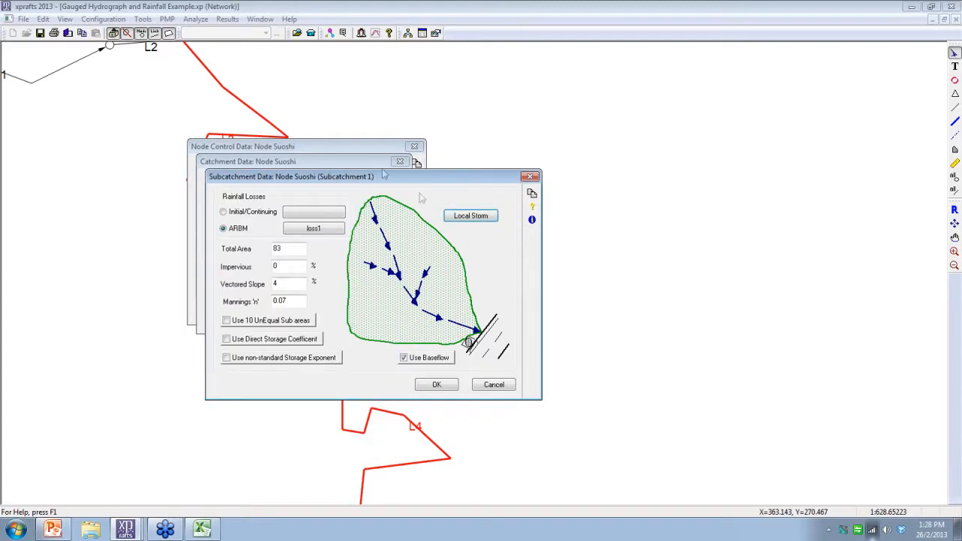
left_click(437, 385)
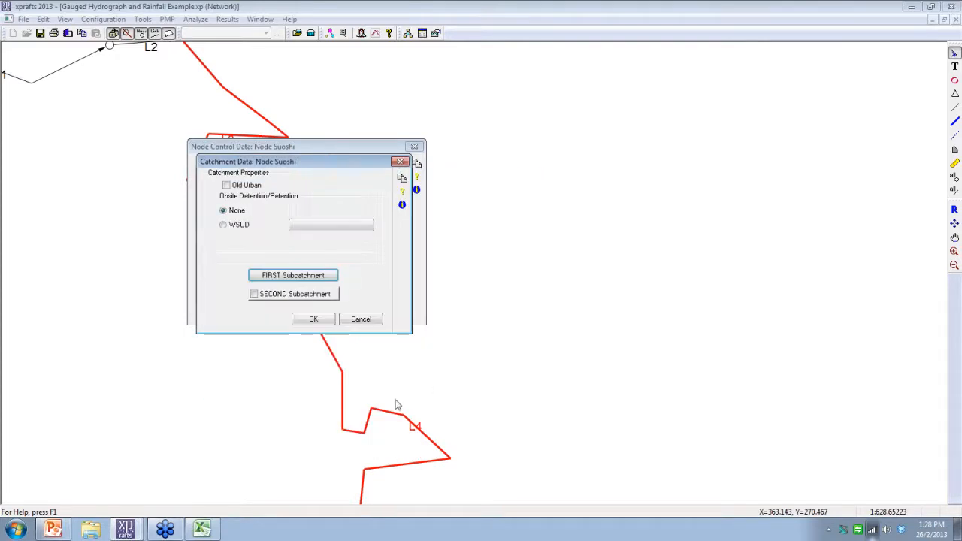
left_click(313, 319)
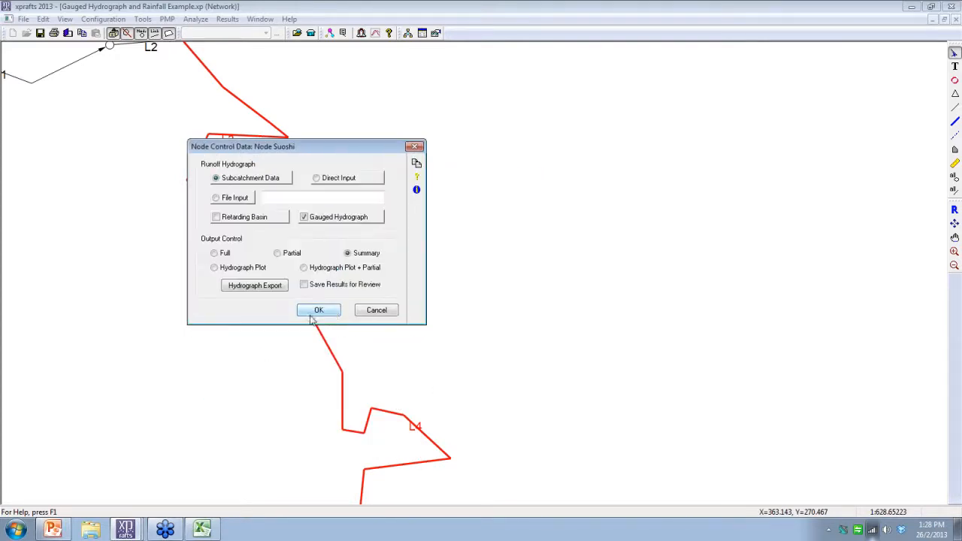
Step: Add a user-defined hydrograph named New for node Suoshi's gauged hydrograph and assign it the file Gauged Hydrograph 1.csv
left_click(323, 218)
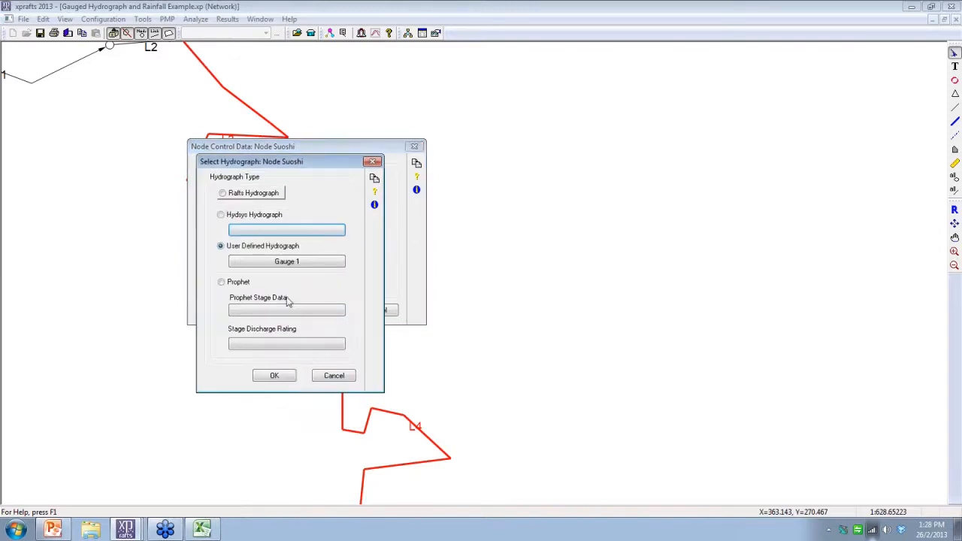
left_click(272, 262)
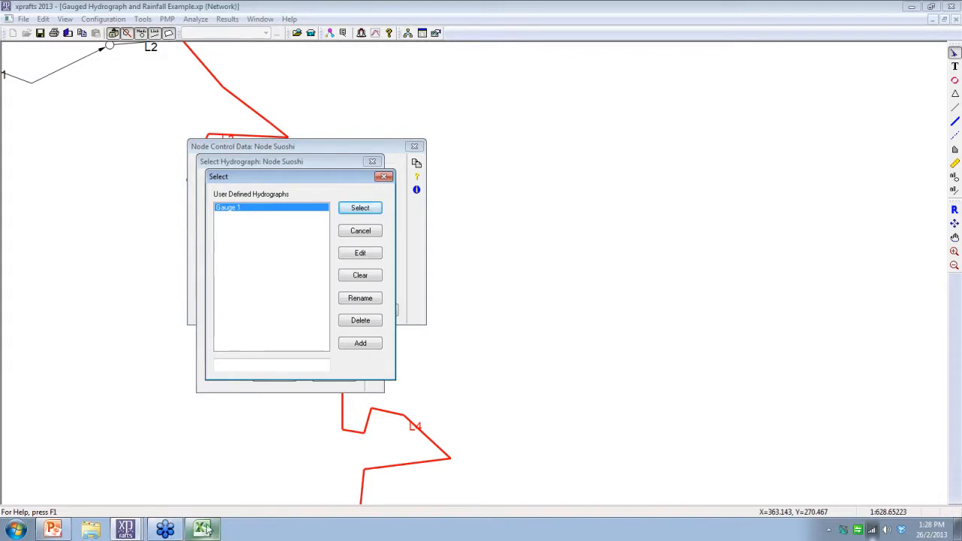
left_click(257, 366)
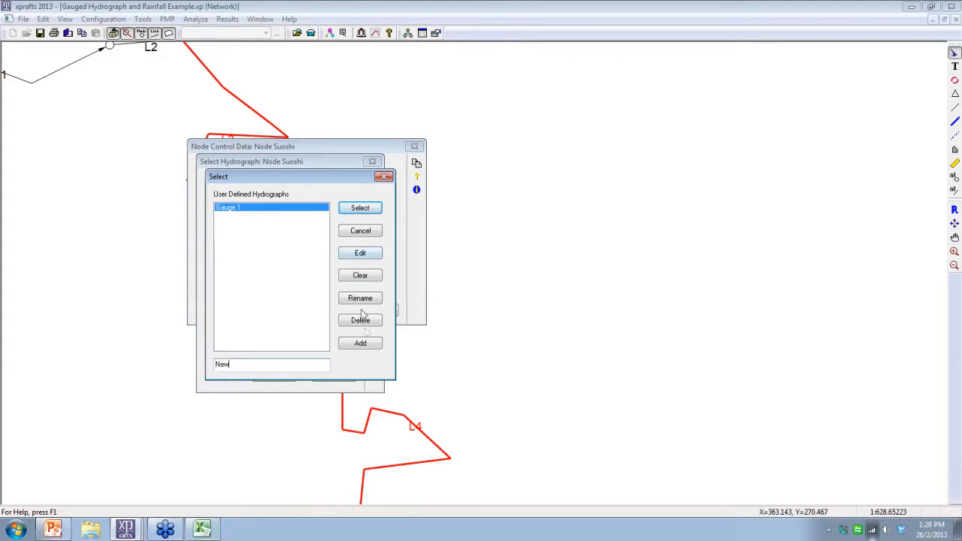
left_click(368, 346)
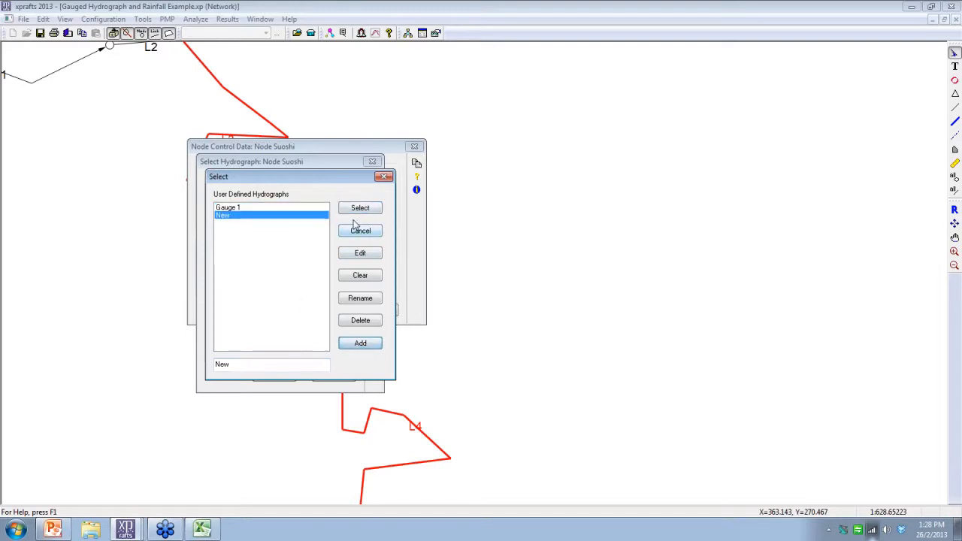
left_click(360, 253)
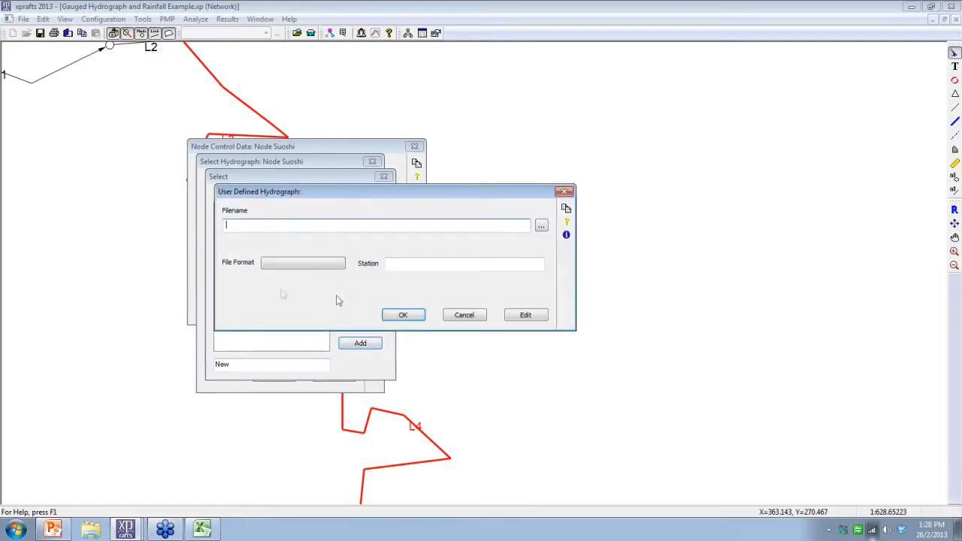
left_click(540, 227)
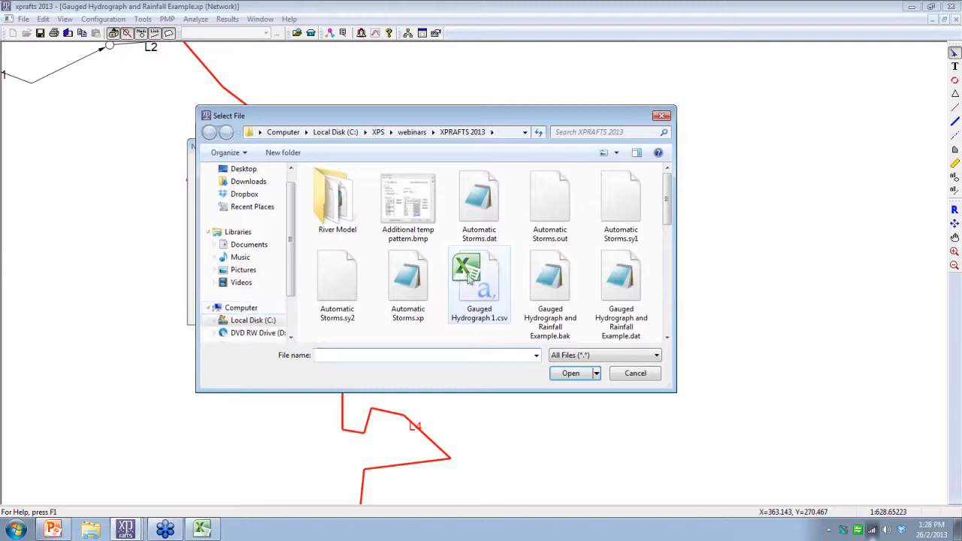
double_click(472, 278)
Step: Switch to Excel, open Gauged Hydrograph 1.csv to check its header lines and columns, and return to xprafts
left_click(202, 530)
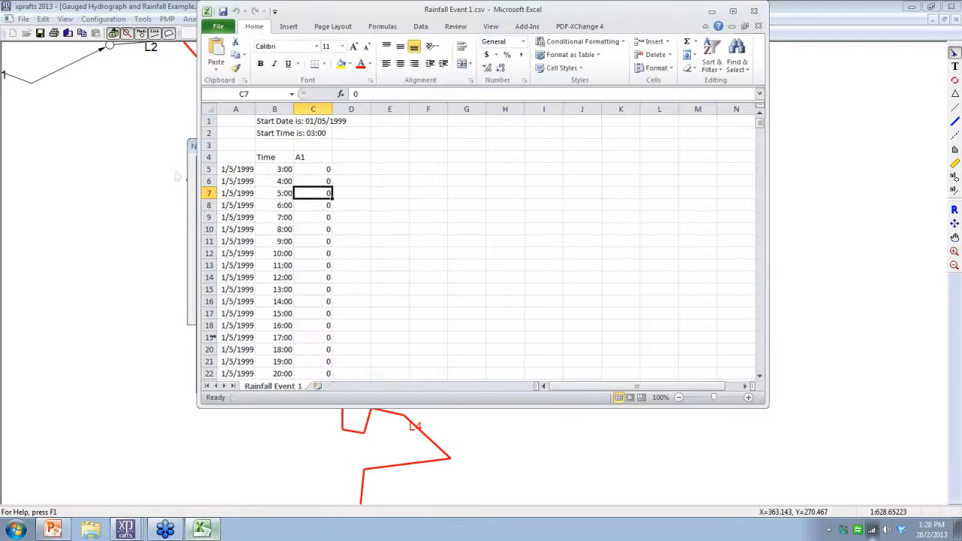
left_click(219, 27)
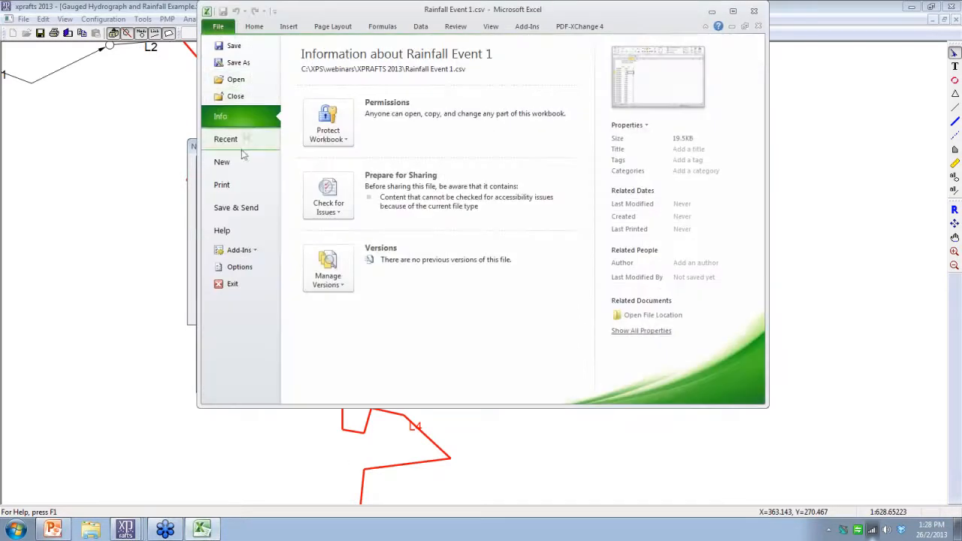
left_click(241, 142)
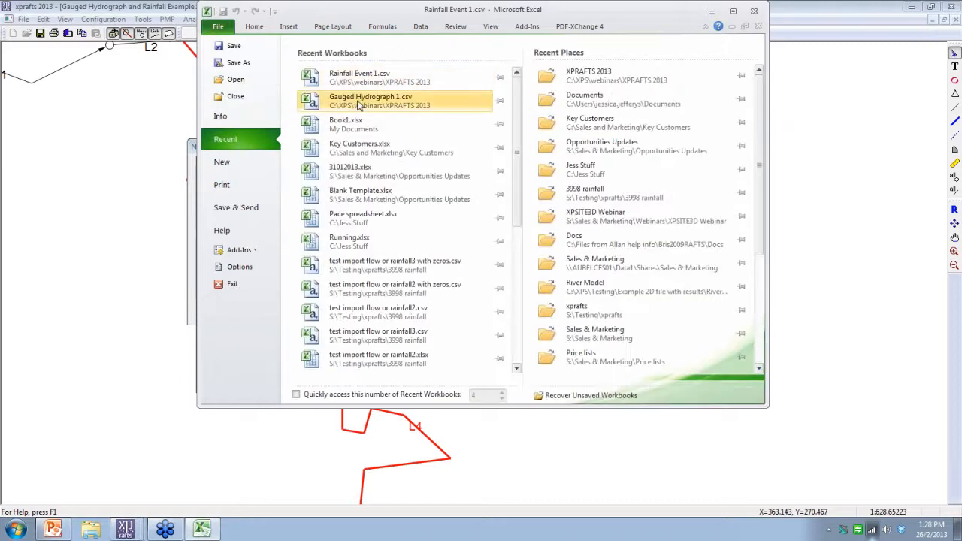
left_click(333, 101)
left_click(441, 228)
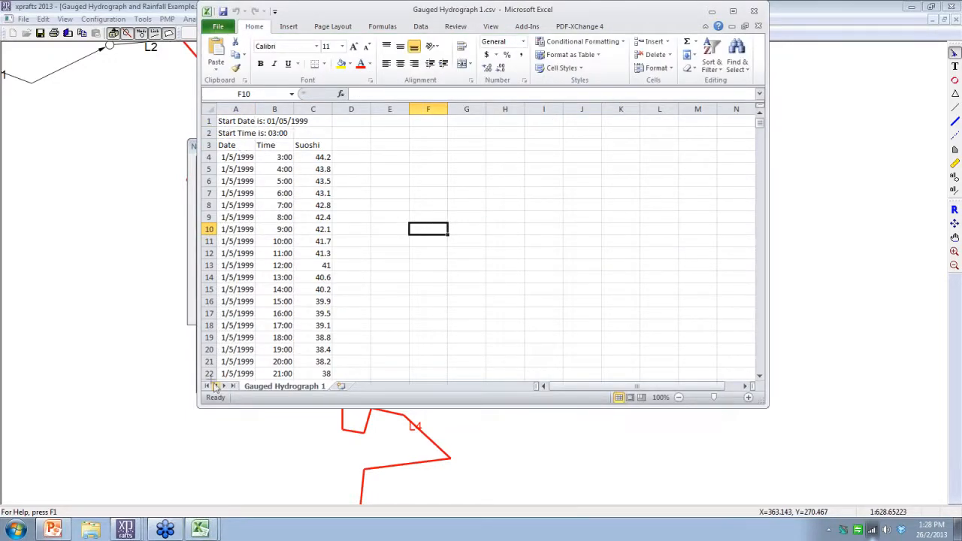
left_click(145, 388)
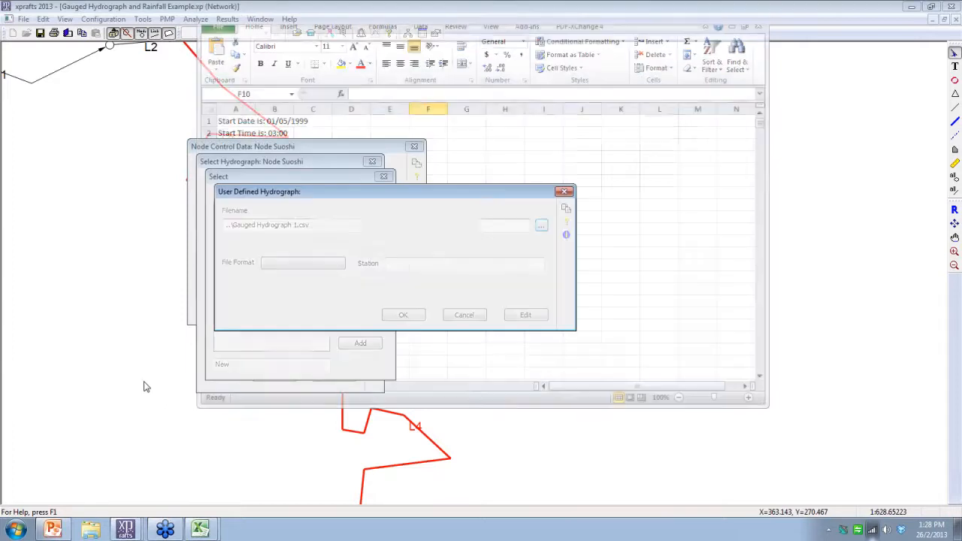
Step: Add a user-defined file type named New Gauge for the hydrograph's file format and set 3 header lines
left_click(317, 265)
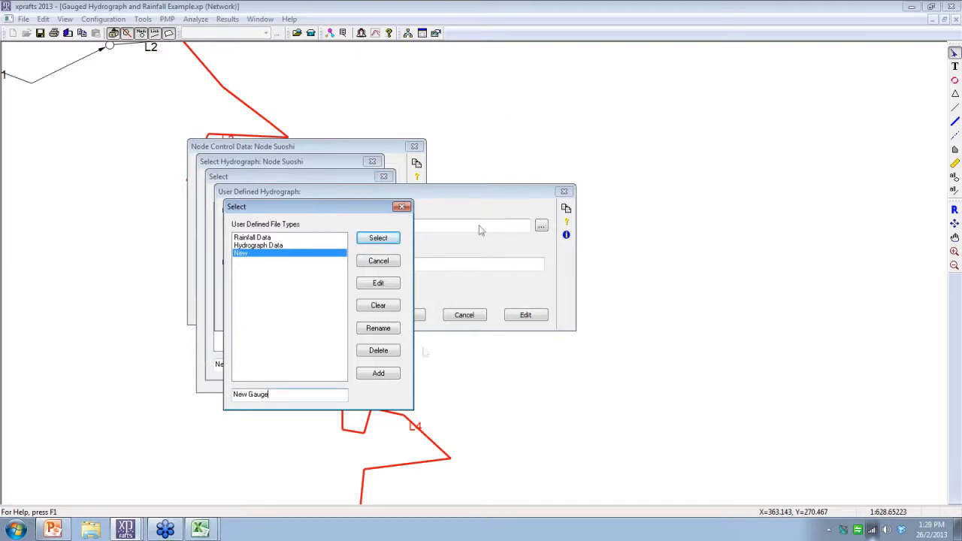
left_click(378, 373)
left_click(387, 284)
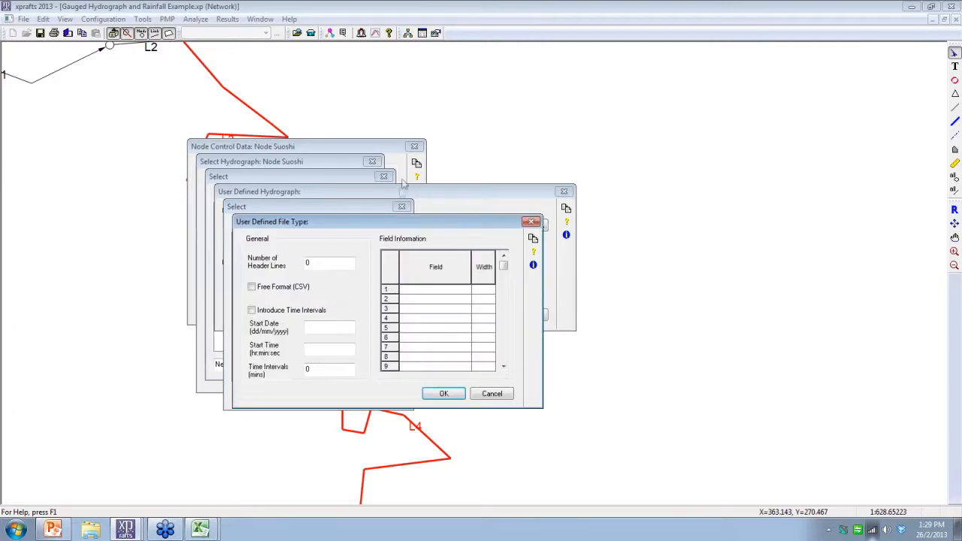
double_click(335, 263)
type("3")
Step: Define fields 1 to 3 as Date (dd/mm/yy), Time (hh:min) and Flow (cms), and assign the New Gauge format to the hydrograph
left_click(464, 291)
left_click(466, 291)
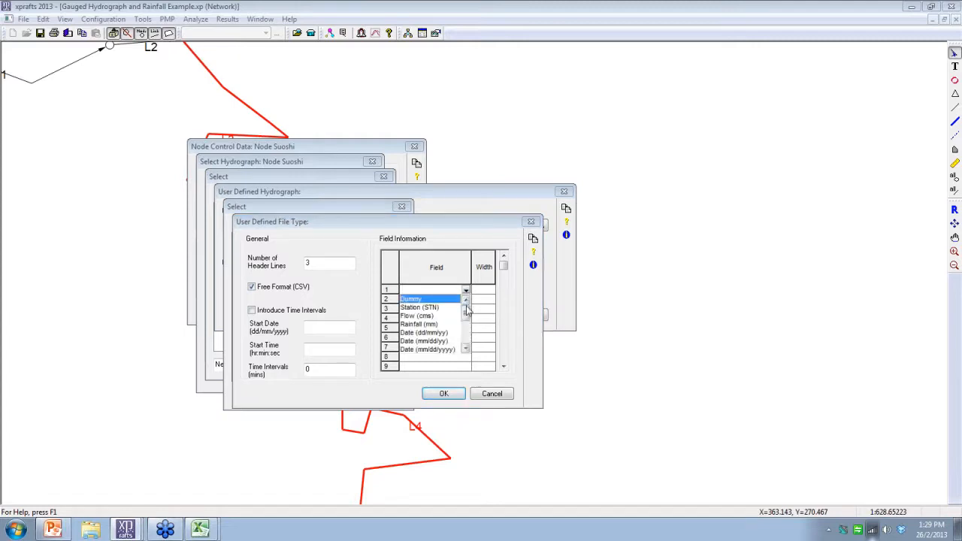
left_click(450, 340)
left_click(464, 299)
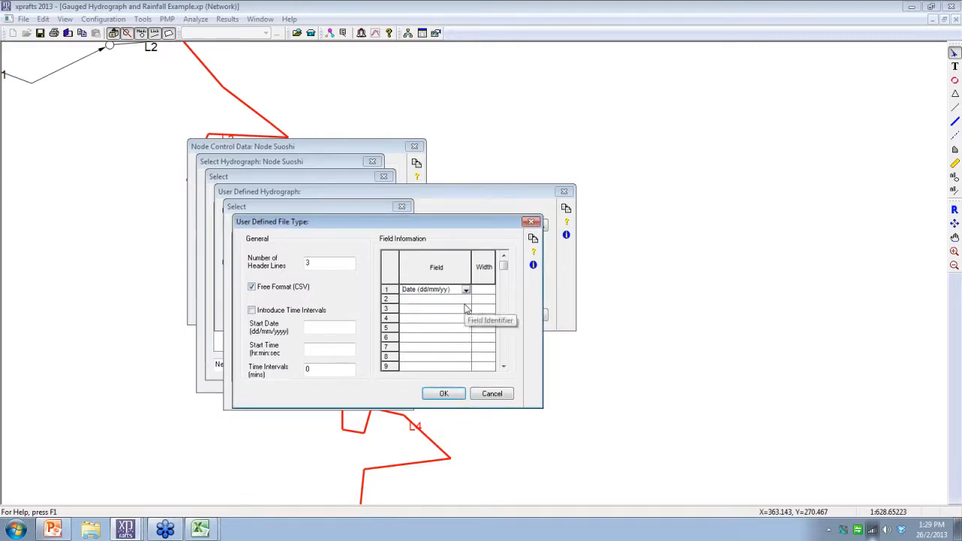
left_click(466, 299)
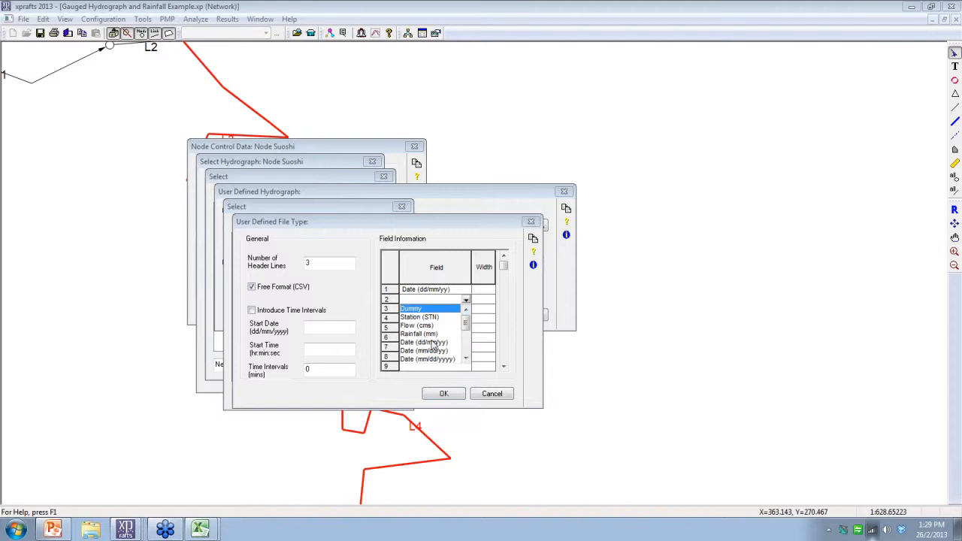
scroll(466, 356, "down", 2)
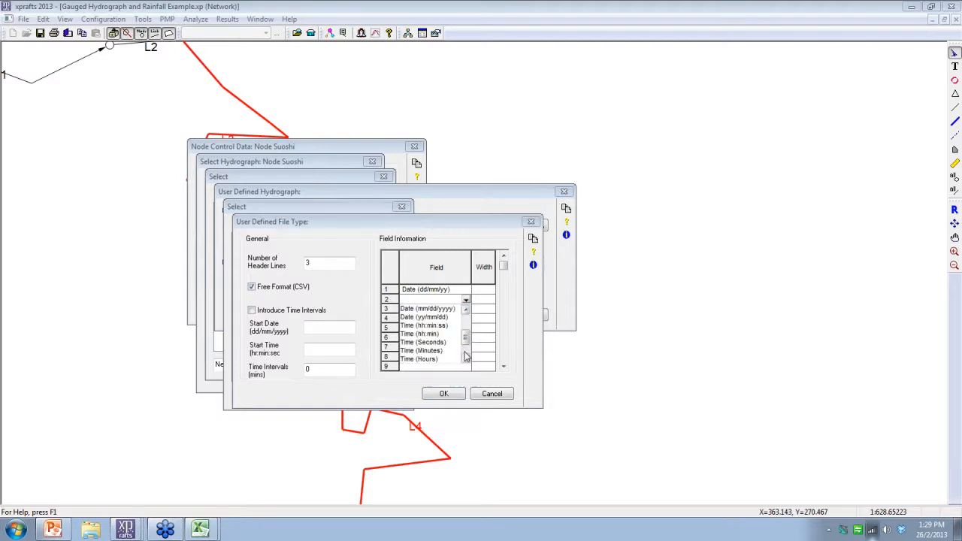
left_click(442, 335)
left_click(458, 309)
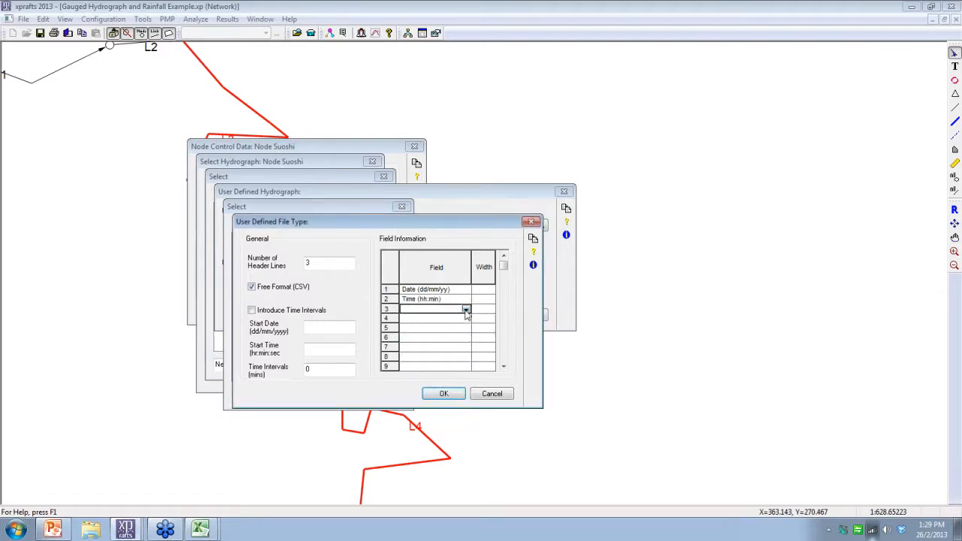
left_click(465, 310)
left_click(446, 336)
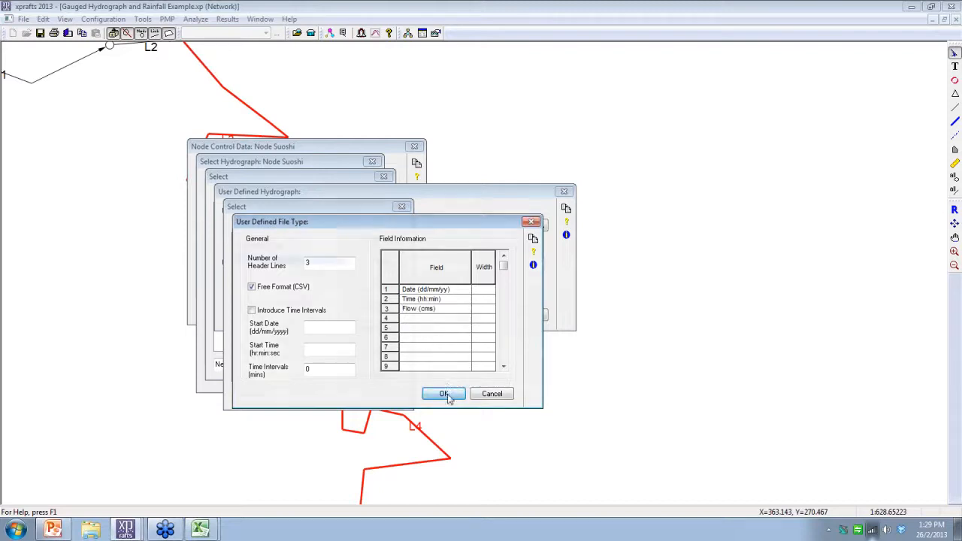
left_click(444, 394)
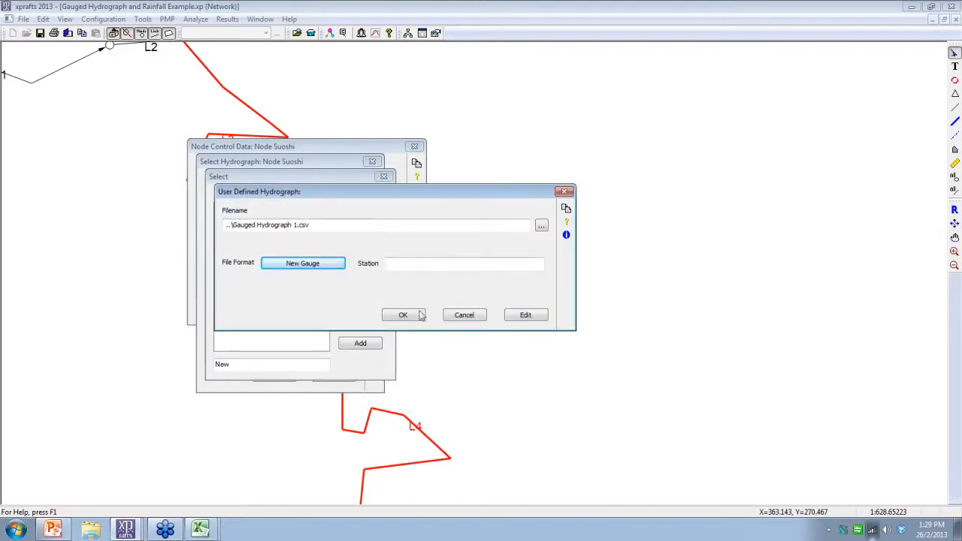
Step: Select the New hydrograph as node Suoshi's gauged hydrograph and accept the node control data
left_click(406, 316)
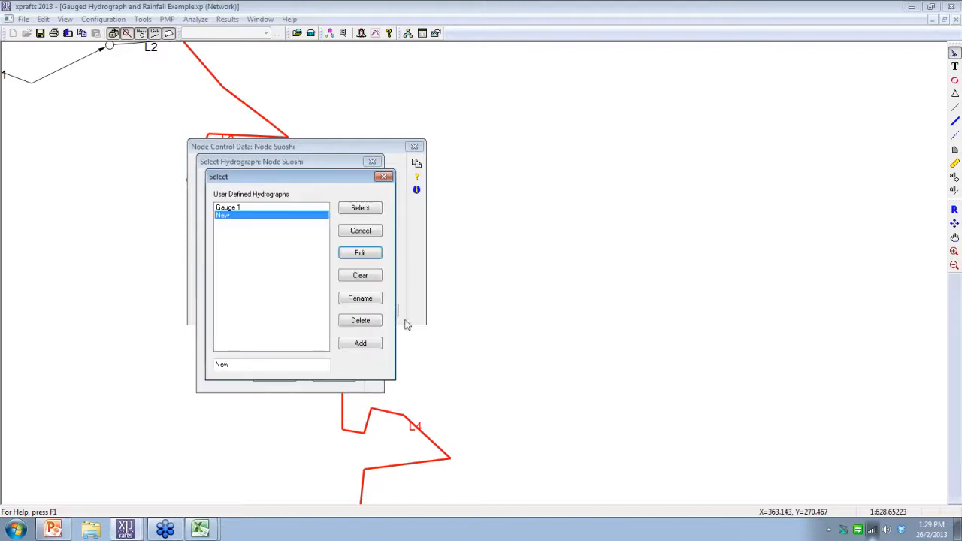
left_click(360, 210)
left_click(275, 376)
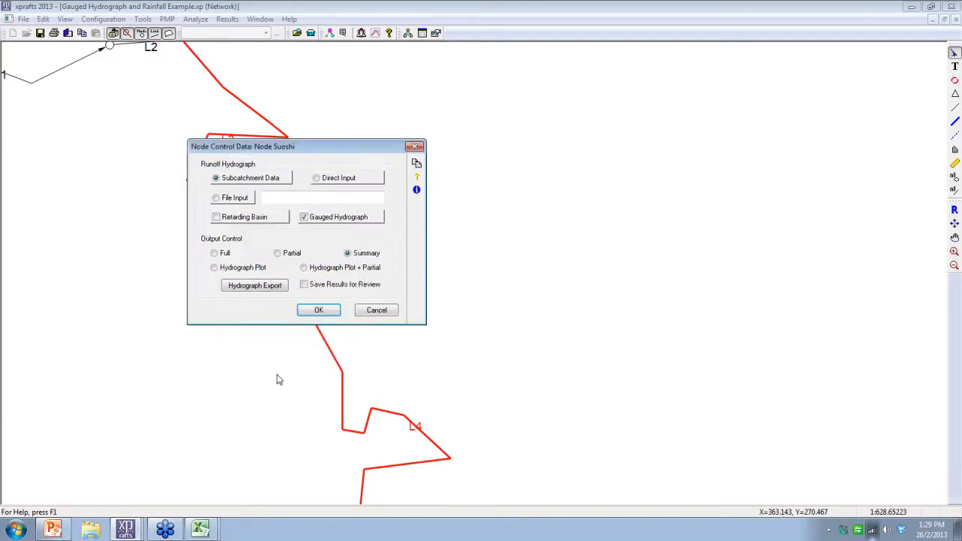
left_click(328, 311)
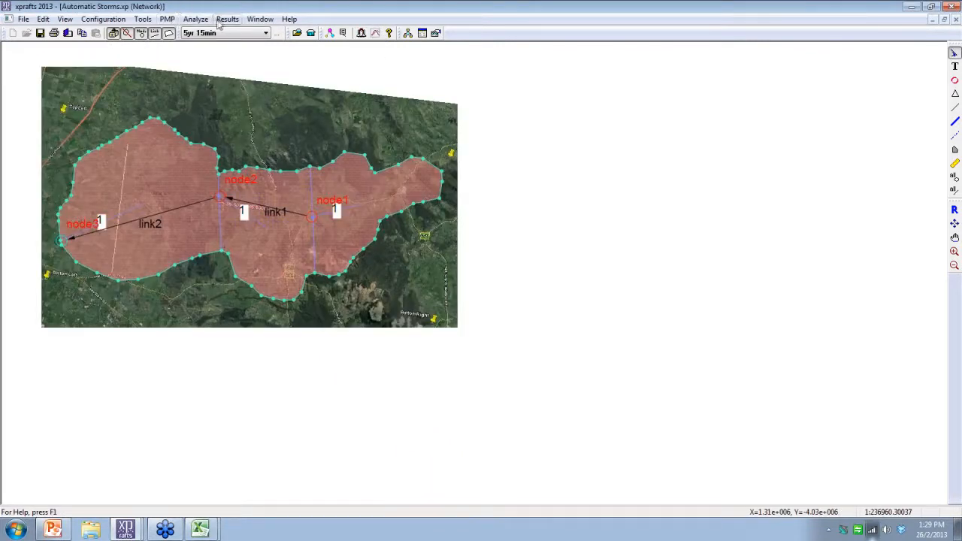
Step: In Job Control's Automatic Storm Generator, review the storm durations and insert a return period of 500 years
left_click(106, 19)
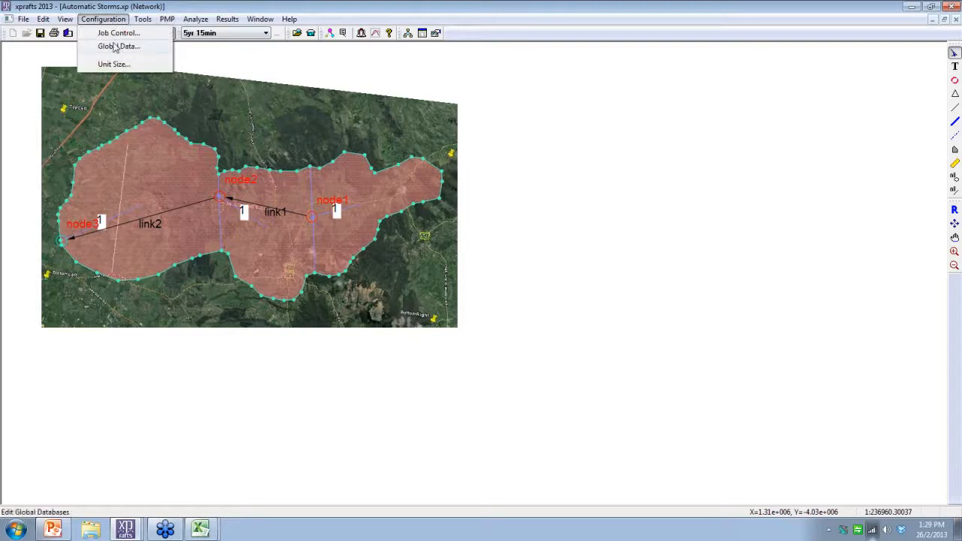
left_click(118, 34)
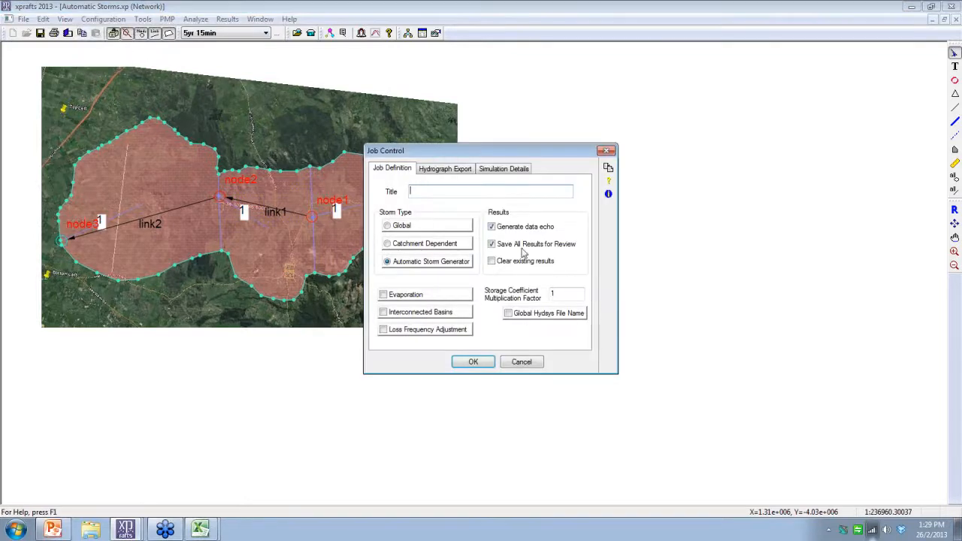
left_click(431, 263)
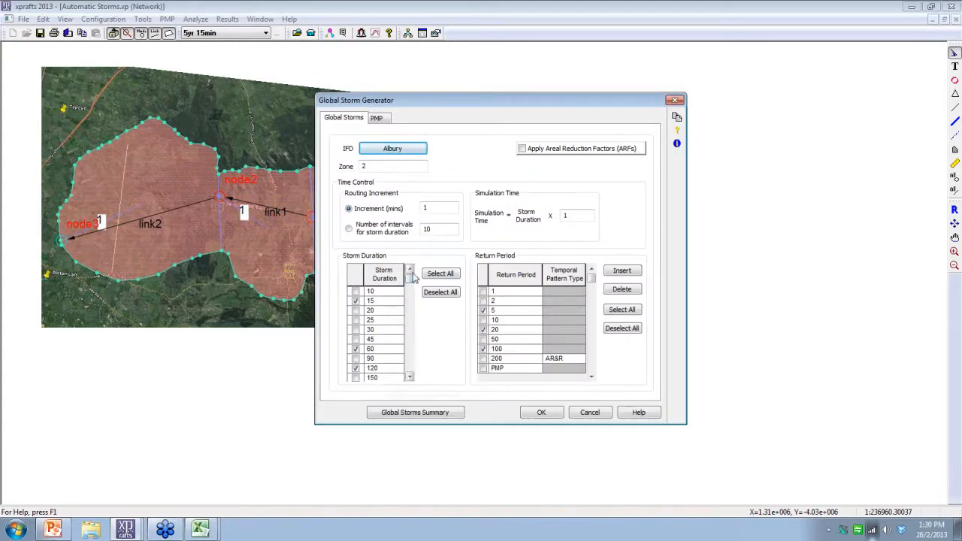
left_click_drag(410, 281, 420, 344)
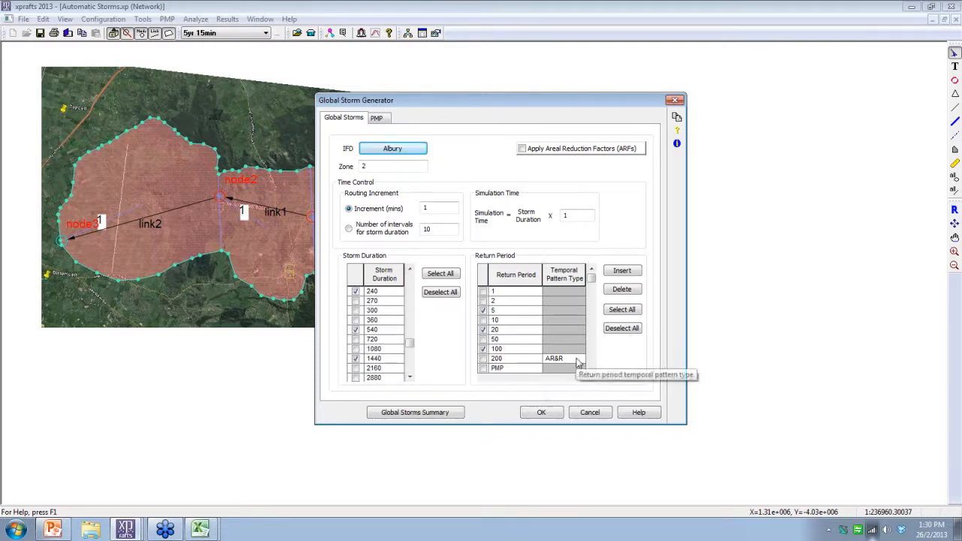
left_click(623, 271)
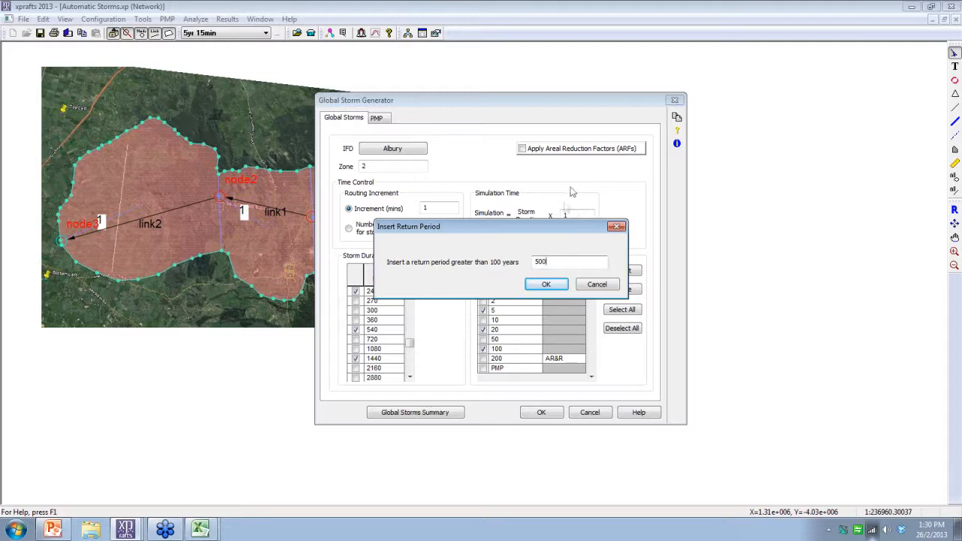
left_click(547, 284)
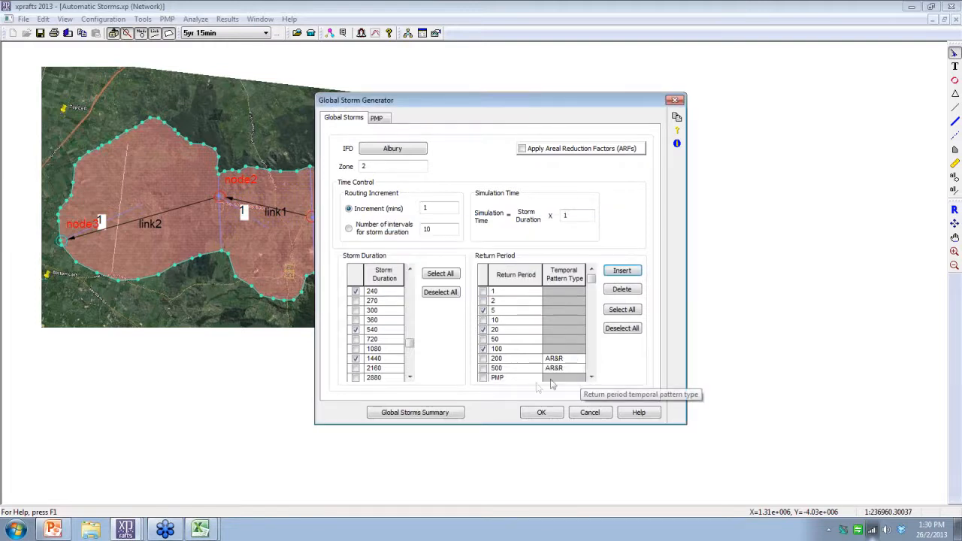
Step: Include the 200 and 500-year return periods and set the 500-year temporal pattern type to PMP
left_click(483, 358)
left_click(484, 368)
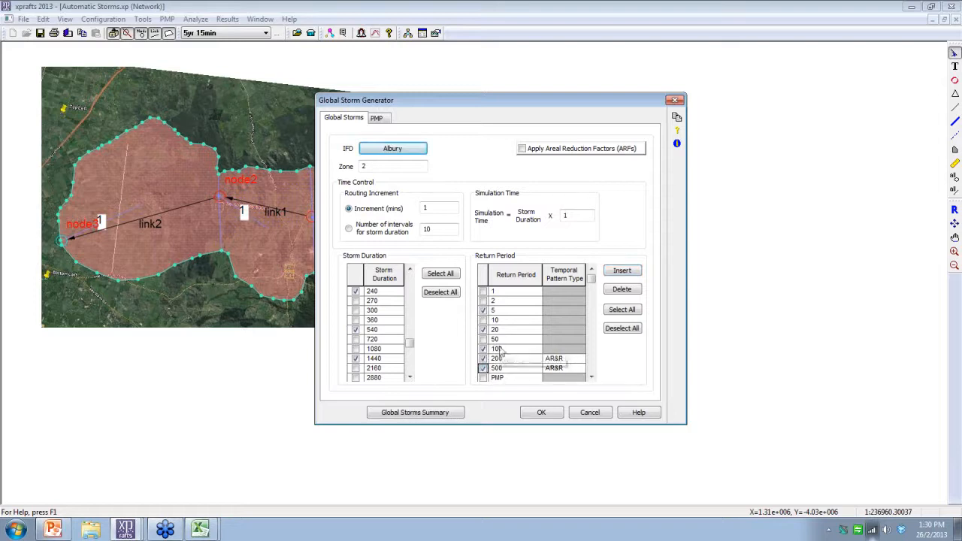
left_click(582, 372)
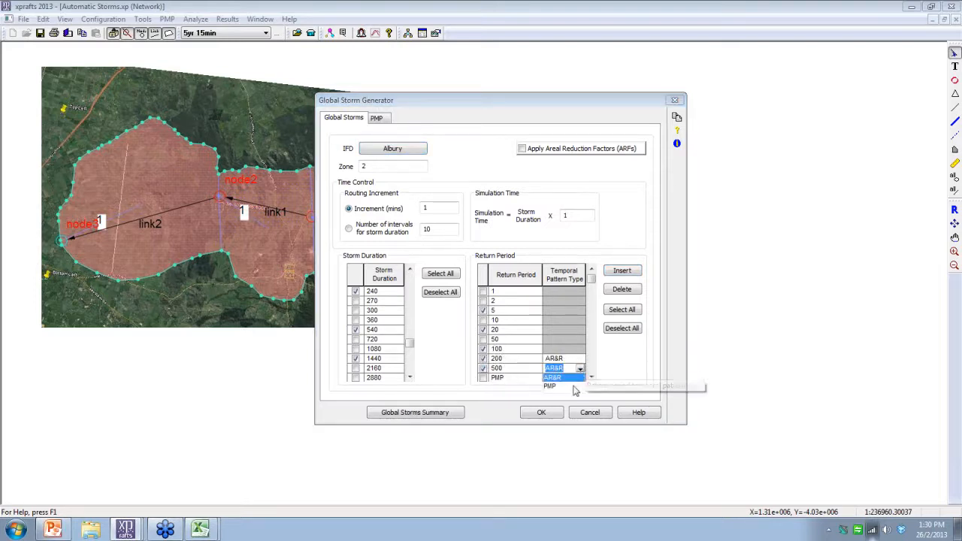
left_click(576, 385)
left_click(580, 370)
left_click(580, 366)
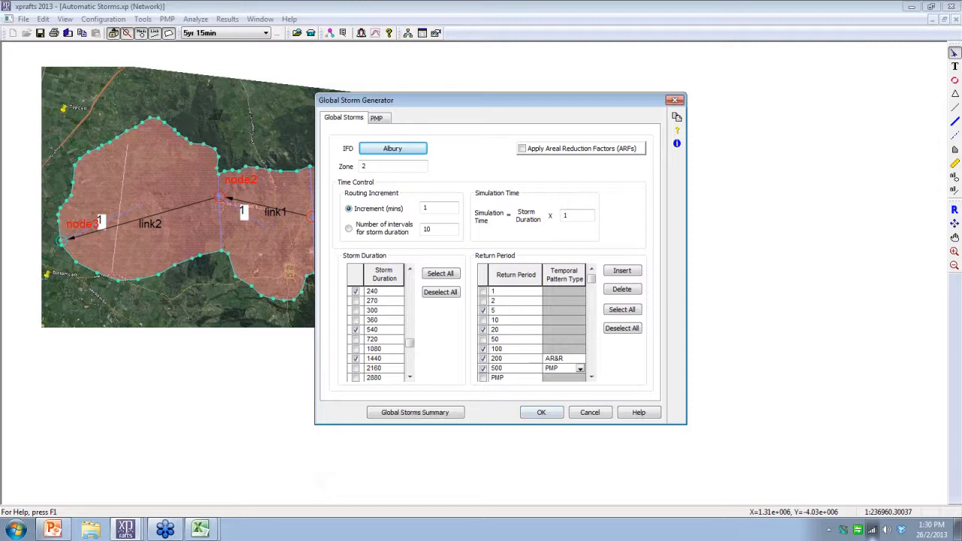
Step: Switch to the PowerPoint presentation and display the Export Time Series Results slide as a slide show
left_click(136, 531)
left_click(137, 441)
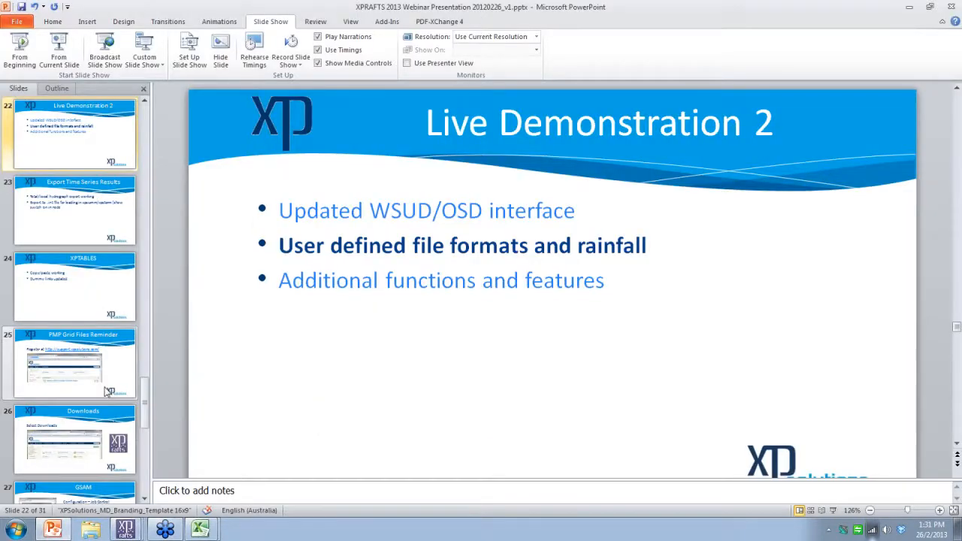
scroll(113, 422, "down", 2)
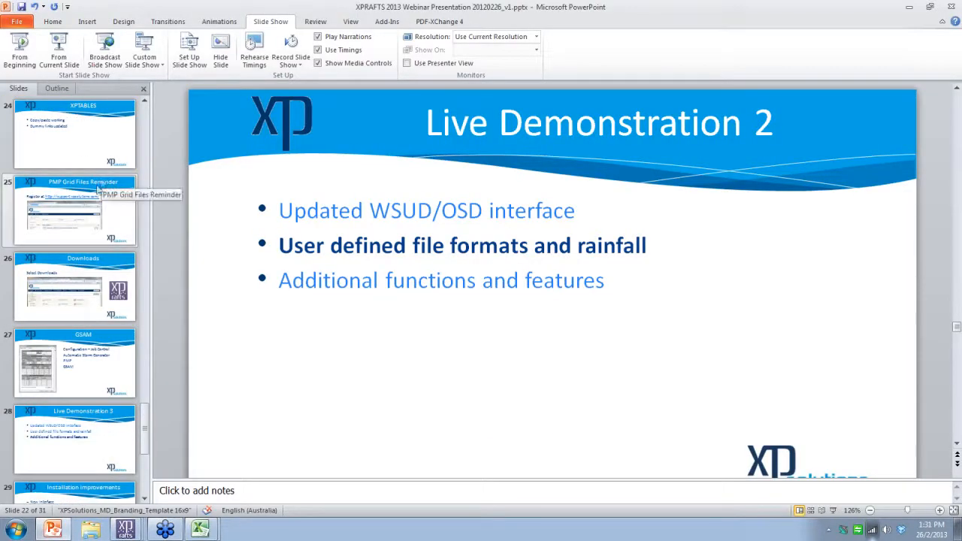
scroll(97, 160, "up", 1)
left_click(59, 49)
left_click(439, 314)
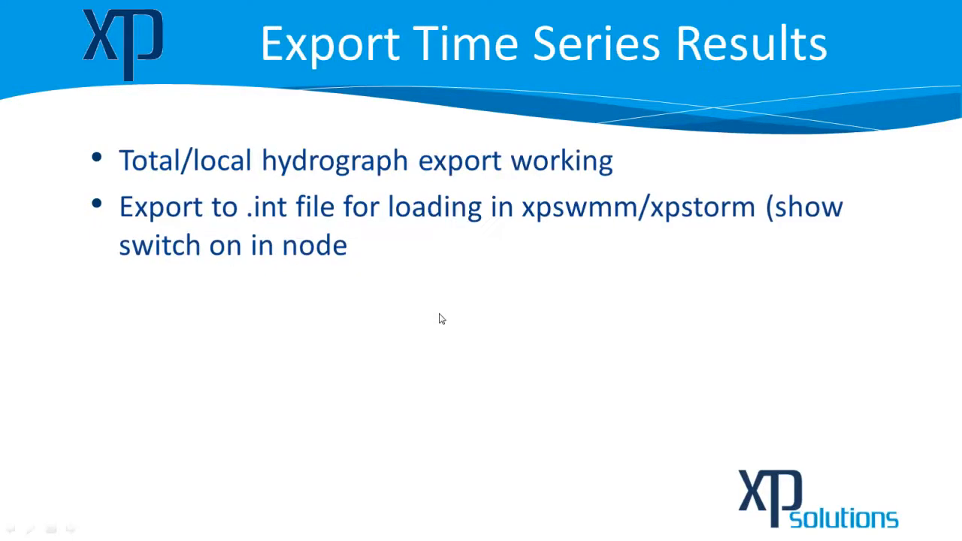